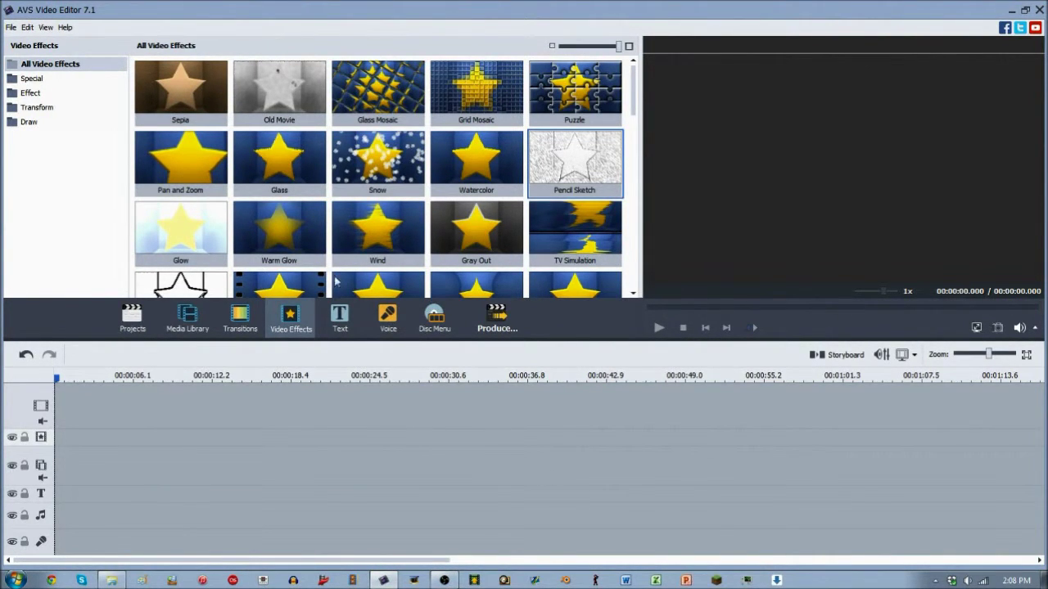
Place Video Background 12 (Blue Arrow Lights) from the Media Library at the start of the video track.
click(204, 228)
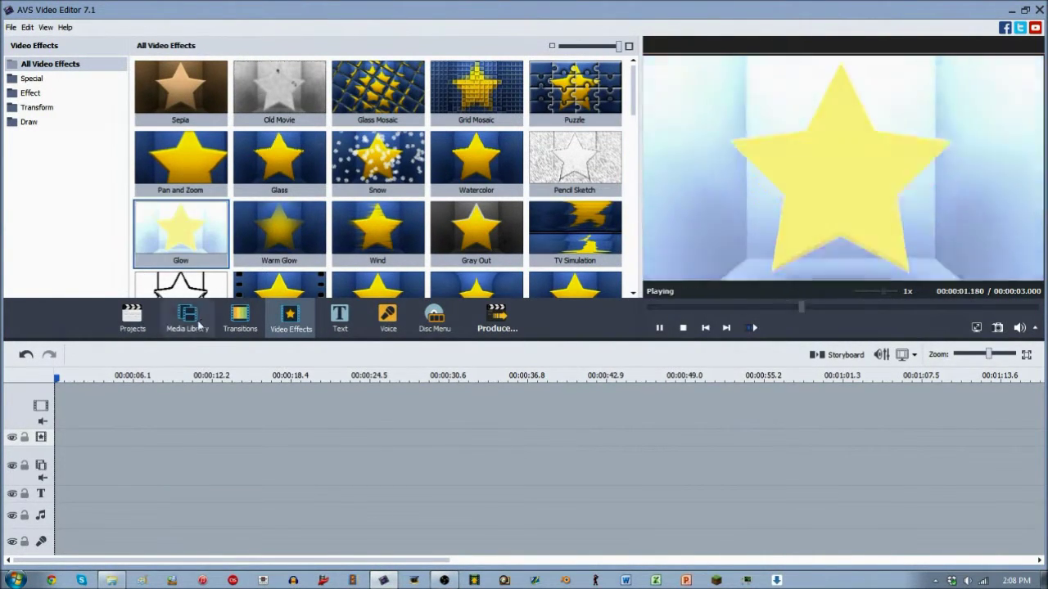
click(188, 321)
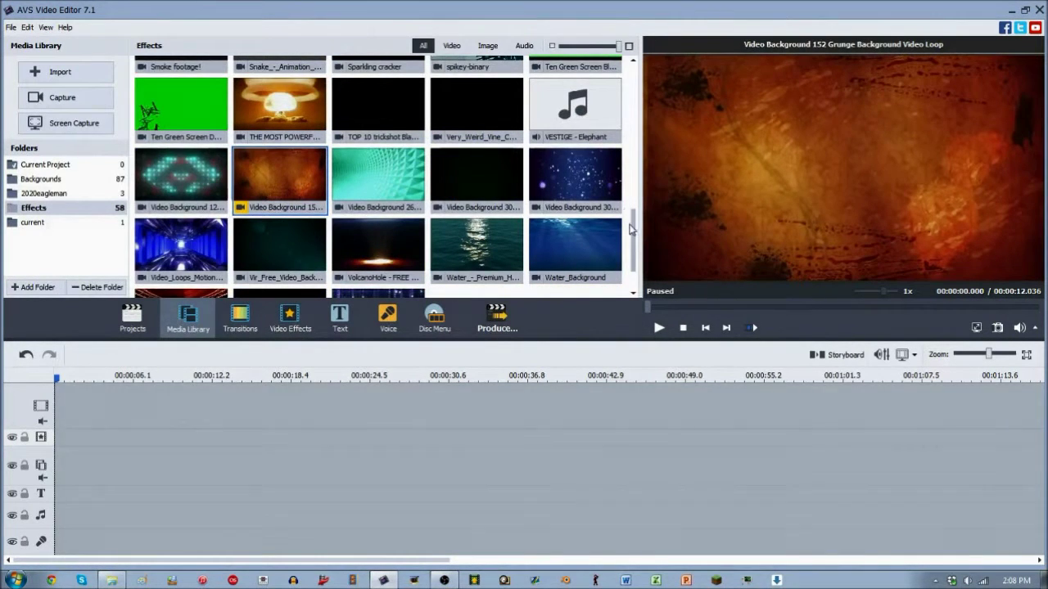
drag(631, 230, 635, 247)
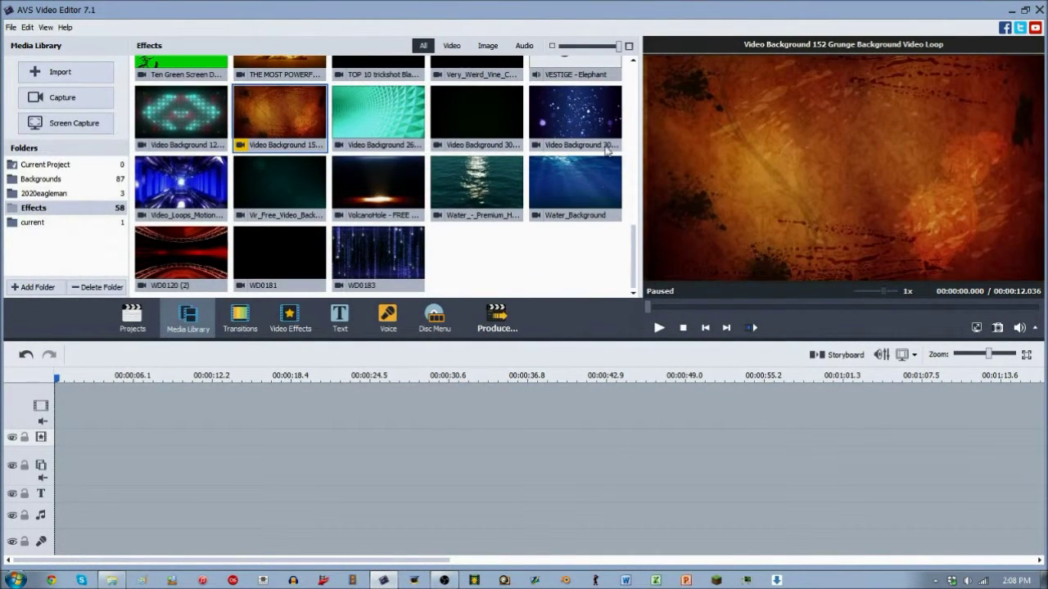
click(207, 168)
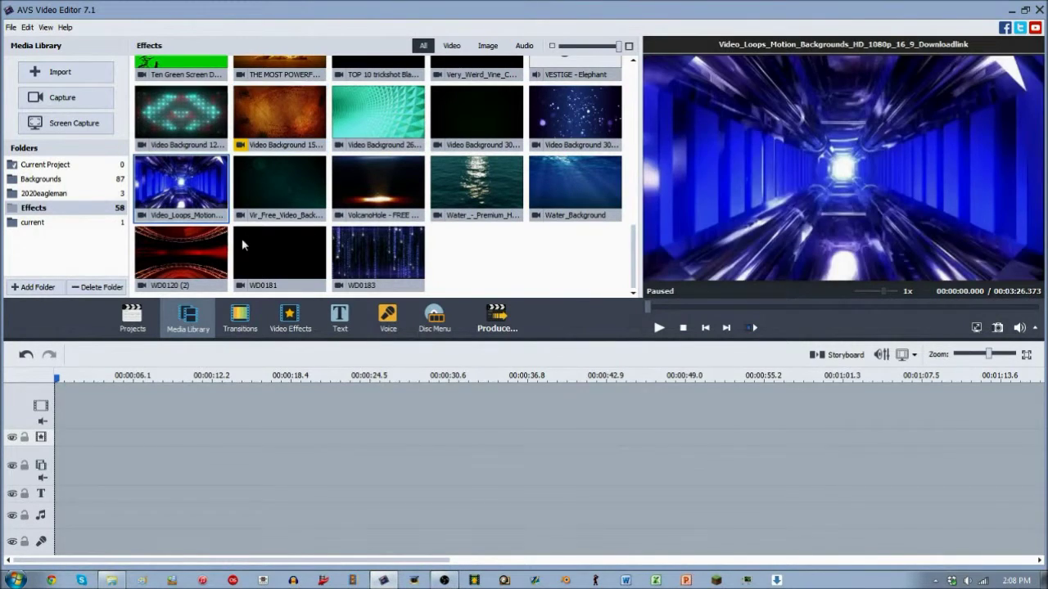
click(280, 263)
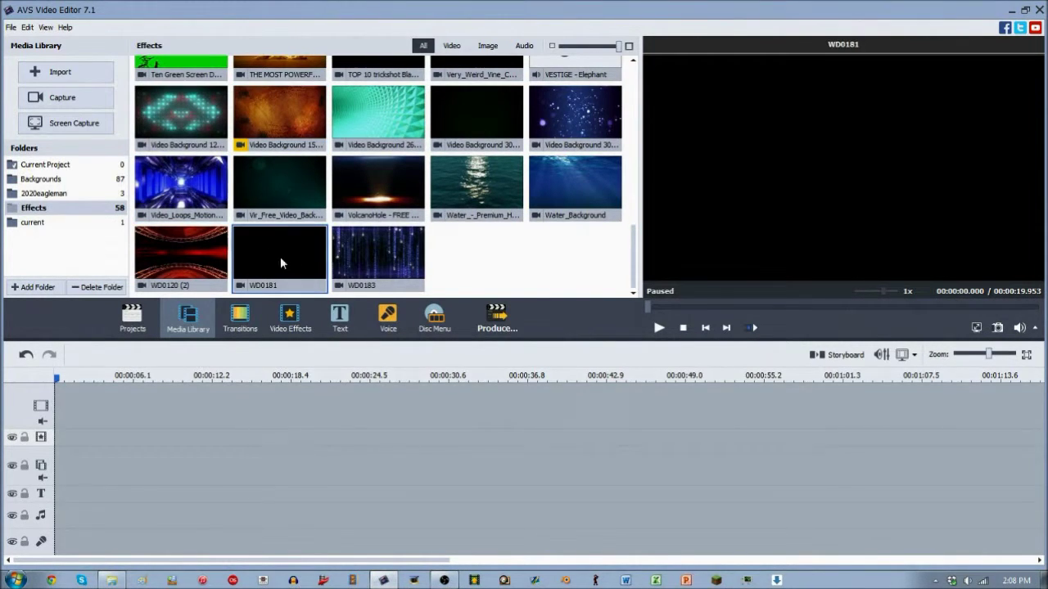
click(208, 129)
drag(214, 124, 178, 401)
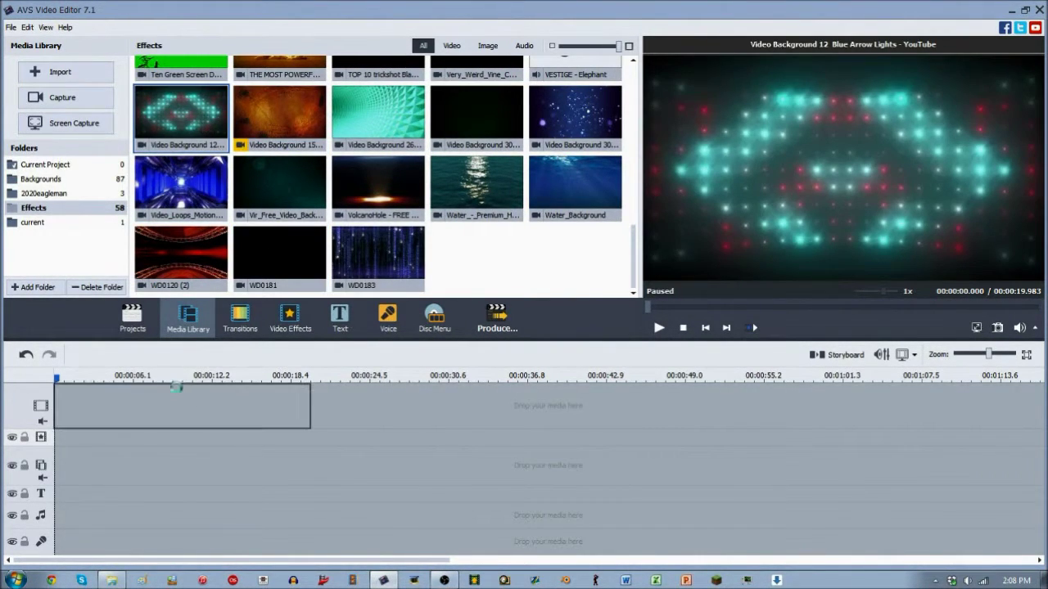
click(284, 323)
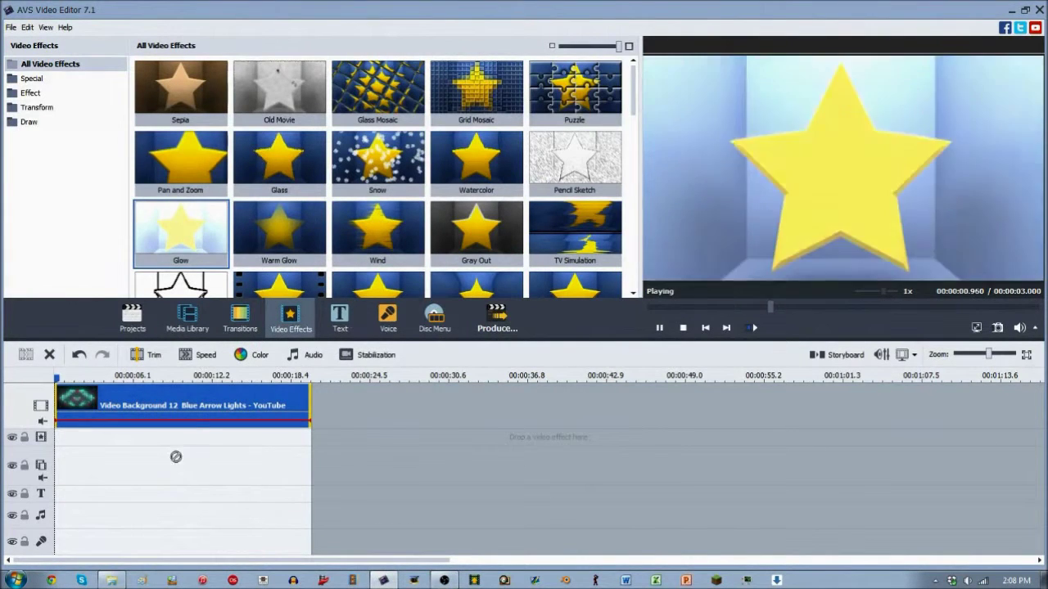
Add Glow over the clip, trim it to roughly 6–12 s, and park the playhead at its start.
drag(210, 229, 175, 446)
drag(490, 432, 198, 448)
click(232, 452)
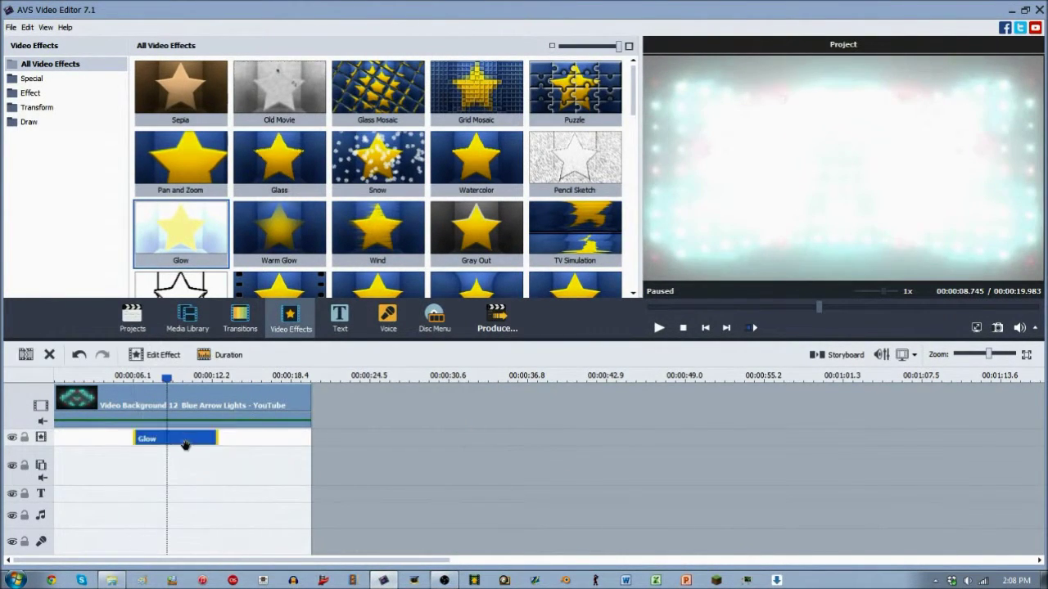
click(133, 376)
mouse_move(134, 376)
mouse_down()
mouse_move(121, 377)
mouse_move(191, 378)
mouse_up()
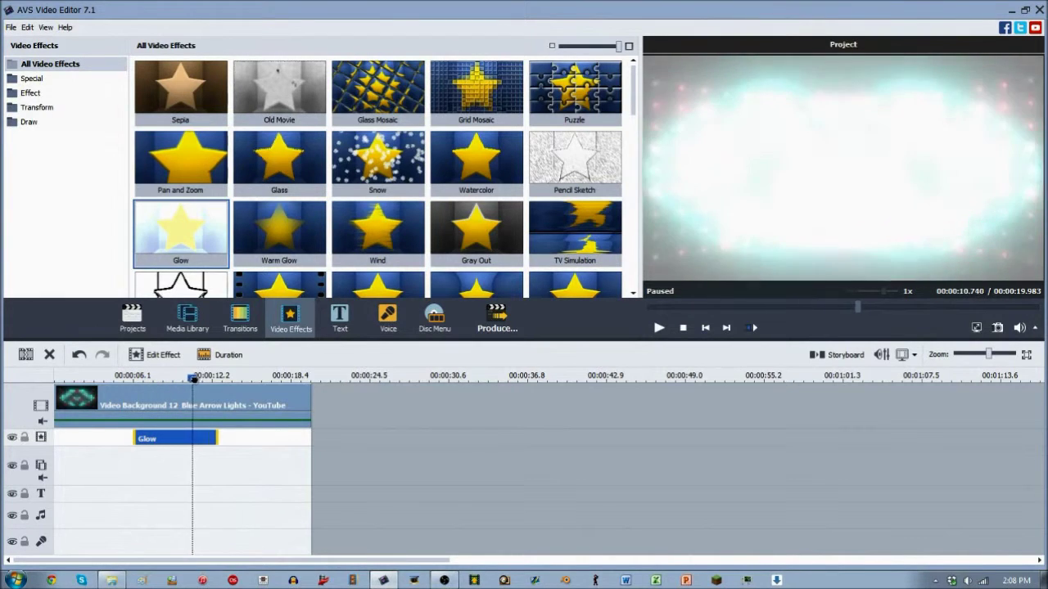
drag(191, 378, 134, 377)
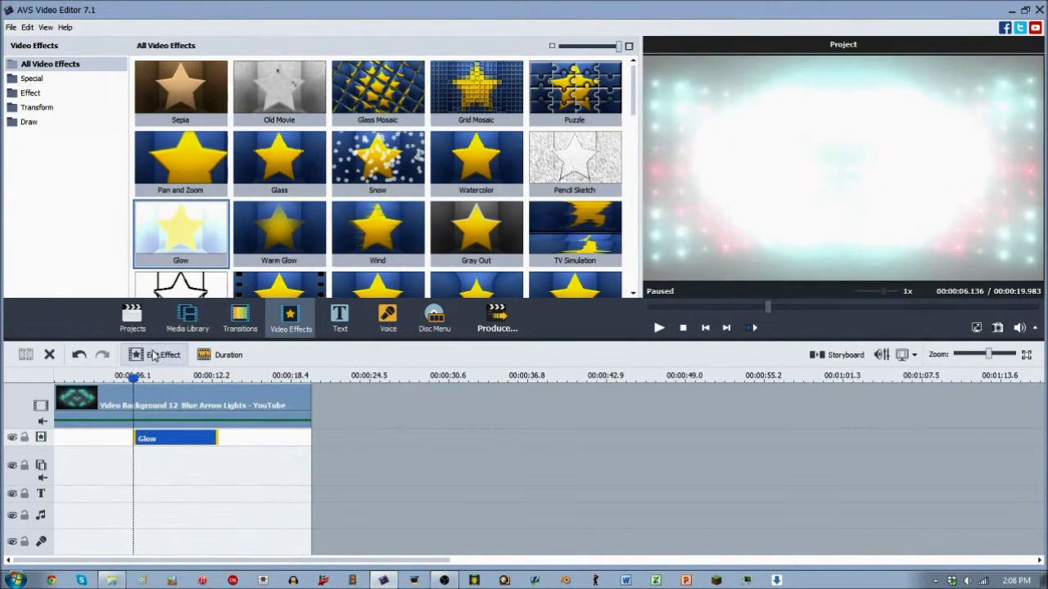
click(154, 354)
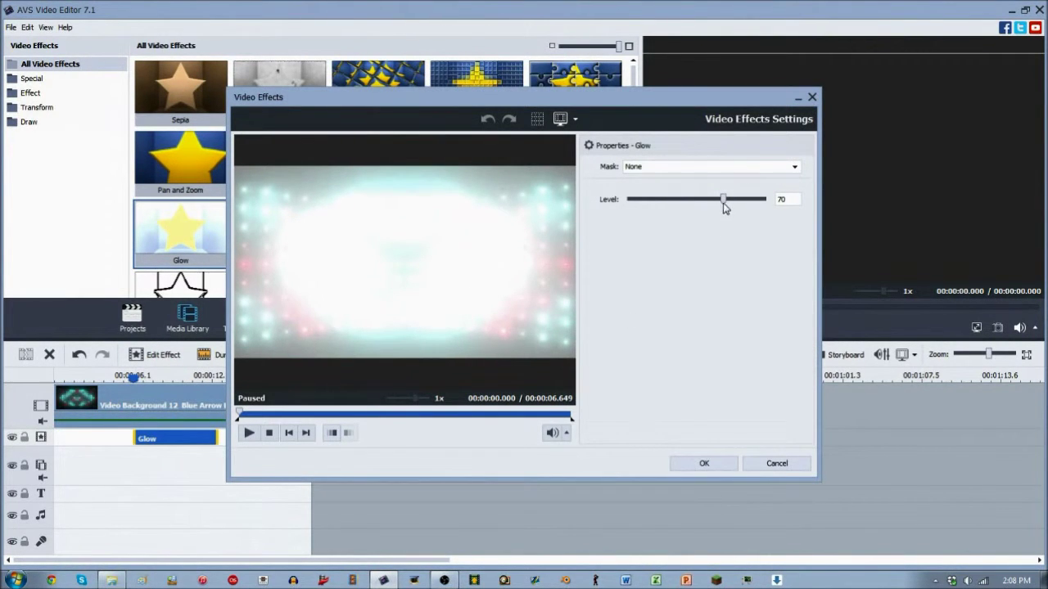
Try Glow levels from minimum to 43 while previewing a marked range of the effect.
drag(724, 203, 602, 194)
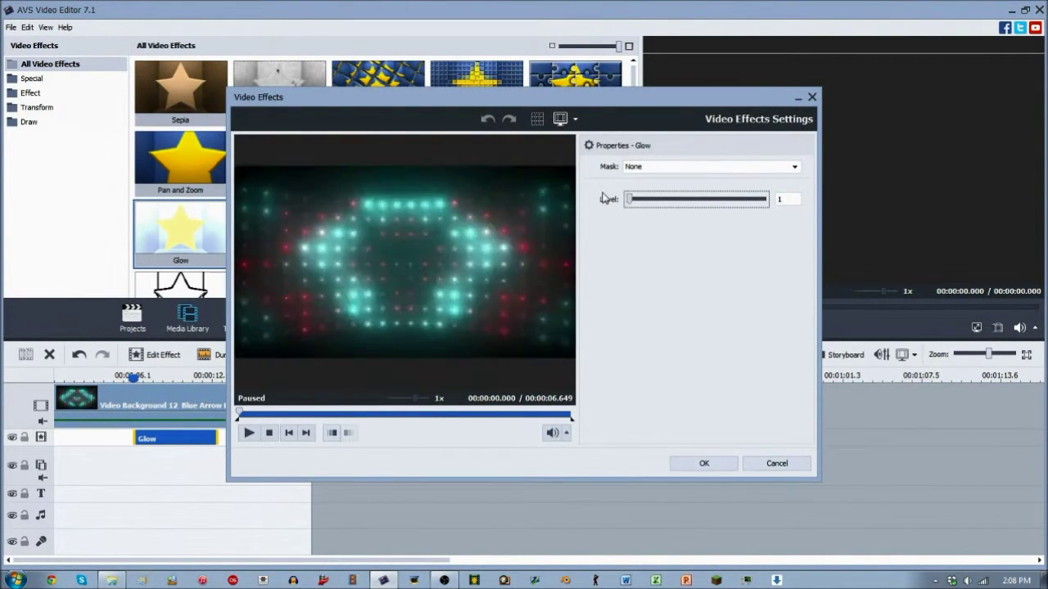
drag(631, 192, 689, 192)
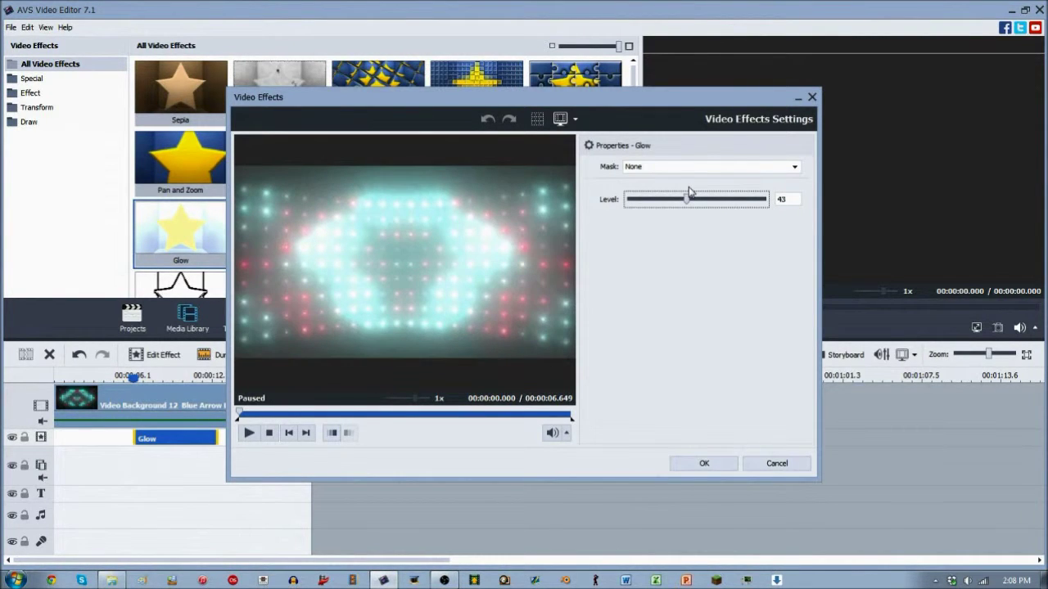
click(296, 418)
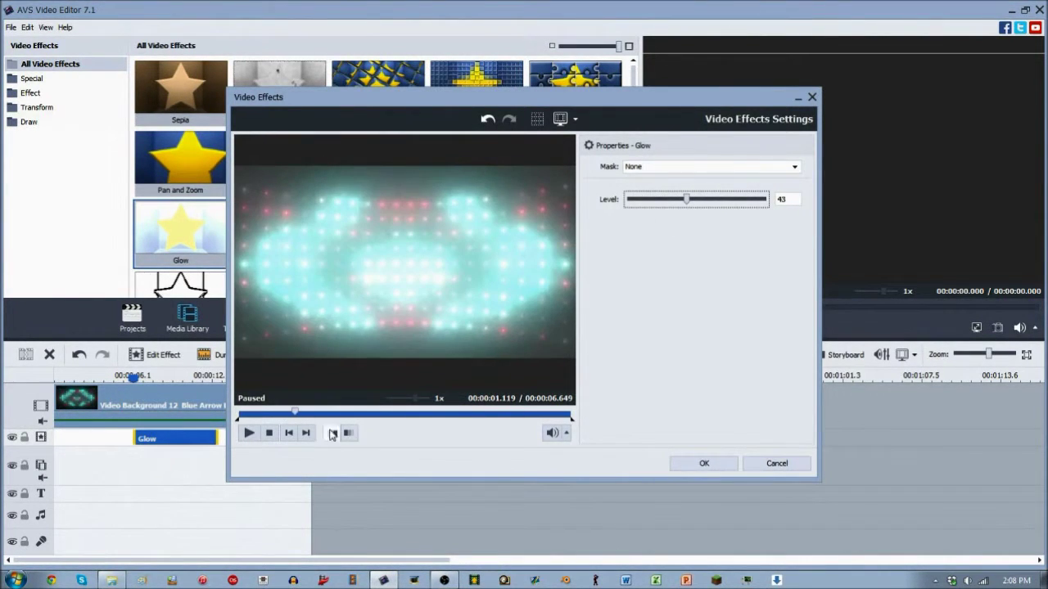
click(332, 432)
click(509, 415)
click(349, 432)
drag(254, 414, 398, 412)
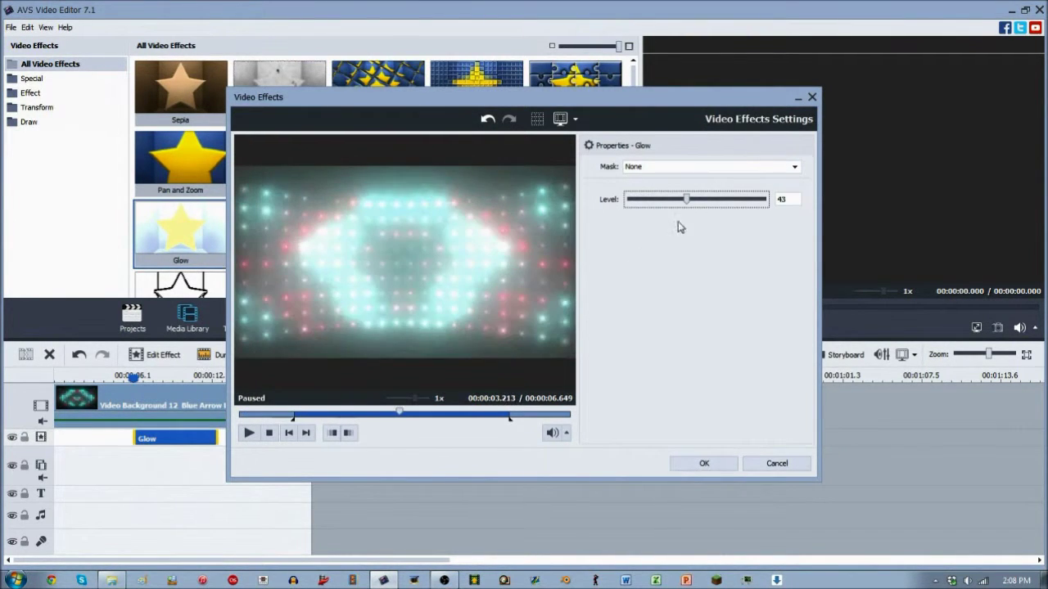
Set the Glow level to 100 and scrub the effect preview to check the full glow.
drag(687, 199, 838, 193)
click(247, 414)
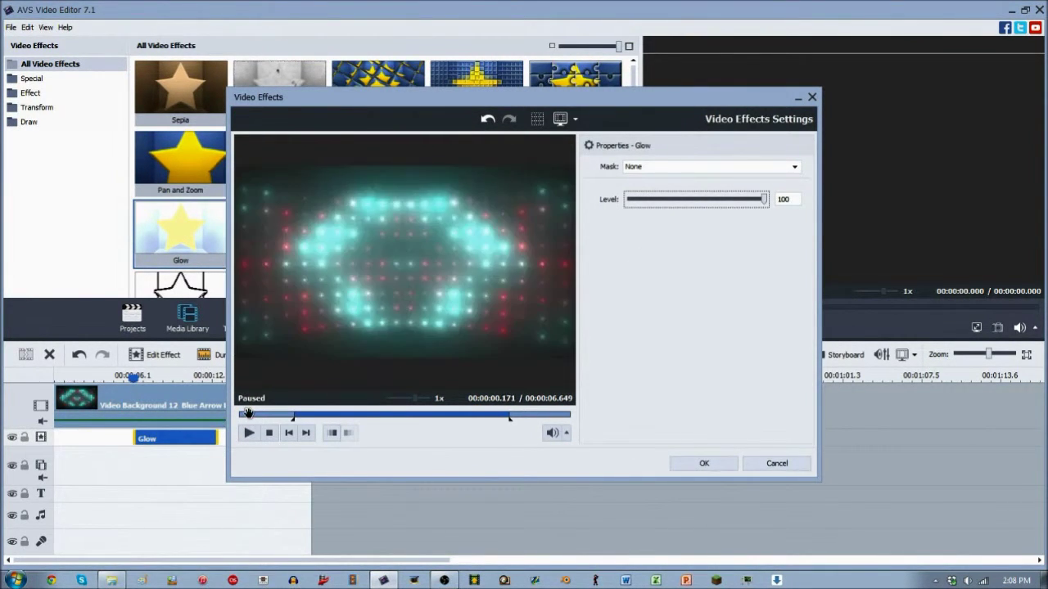
drag(246, 414, 361, 402)
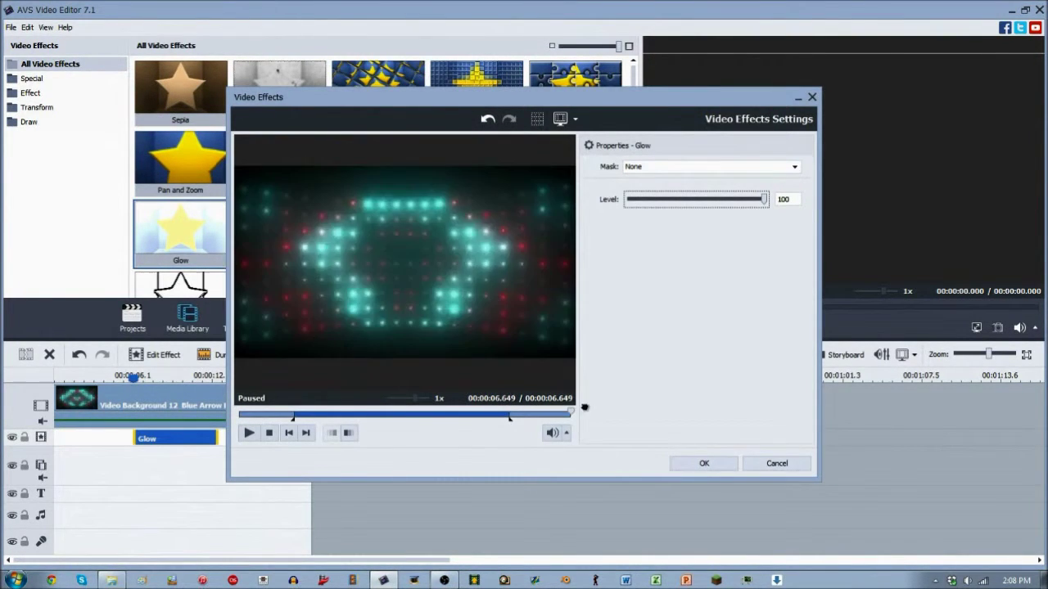
drag(488, 412, 469, 413)
click(659, 170)
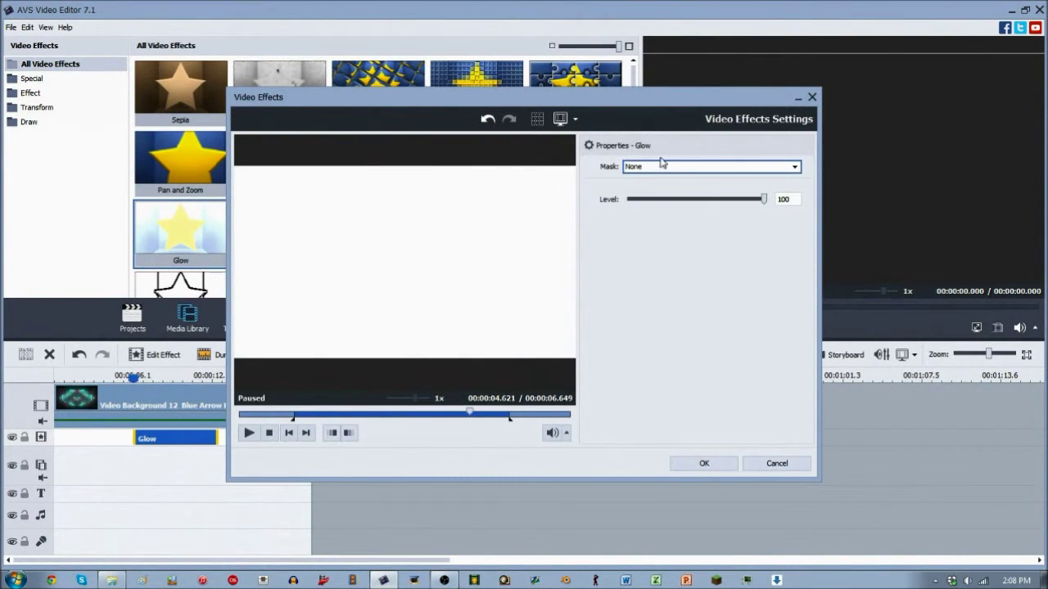
Keep the Glow mask at None, set its level to 50, preview it, and apply.
click(662, 165)
click(661, 198)
click(660, 168)
double_click(793, 199)
text(50)
drag(358, 419, 367, 417)
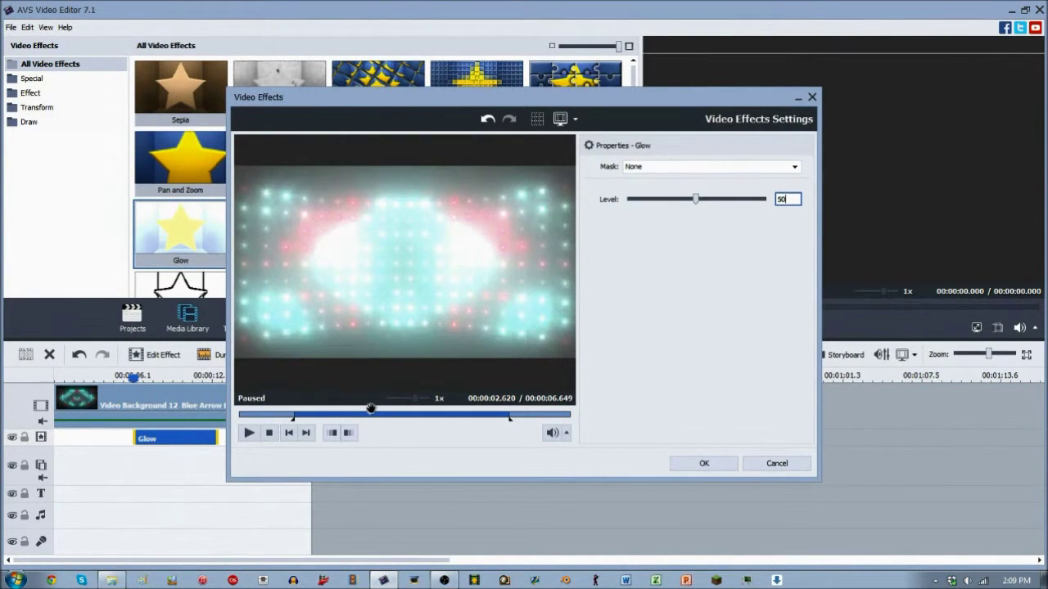
drag(382, 409, 541, 413)
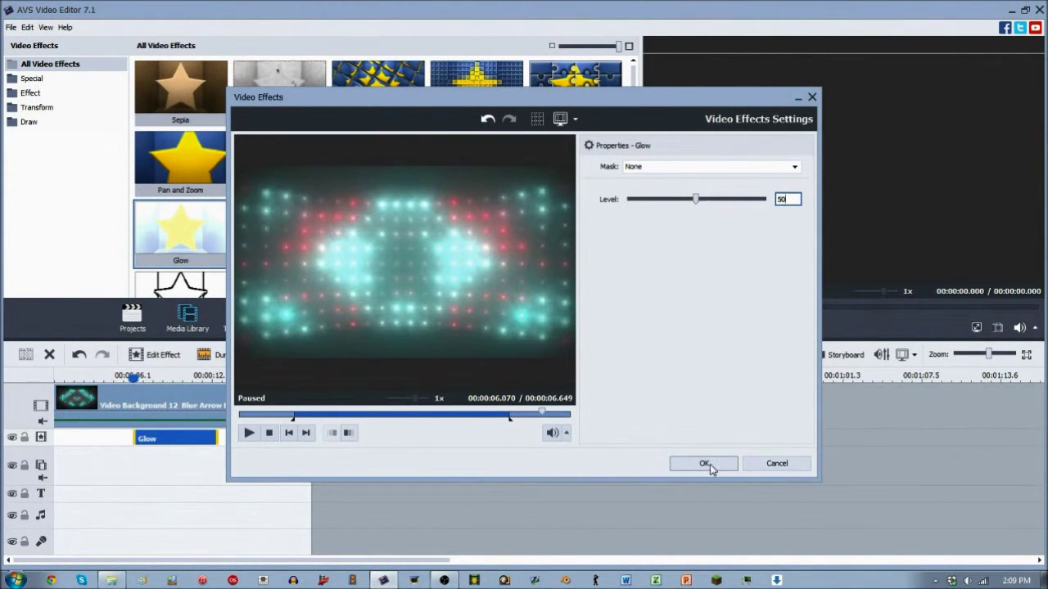
click(706, 464)
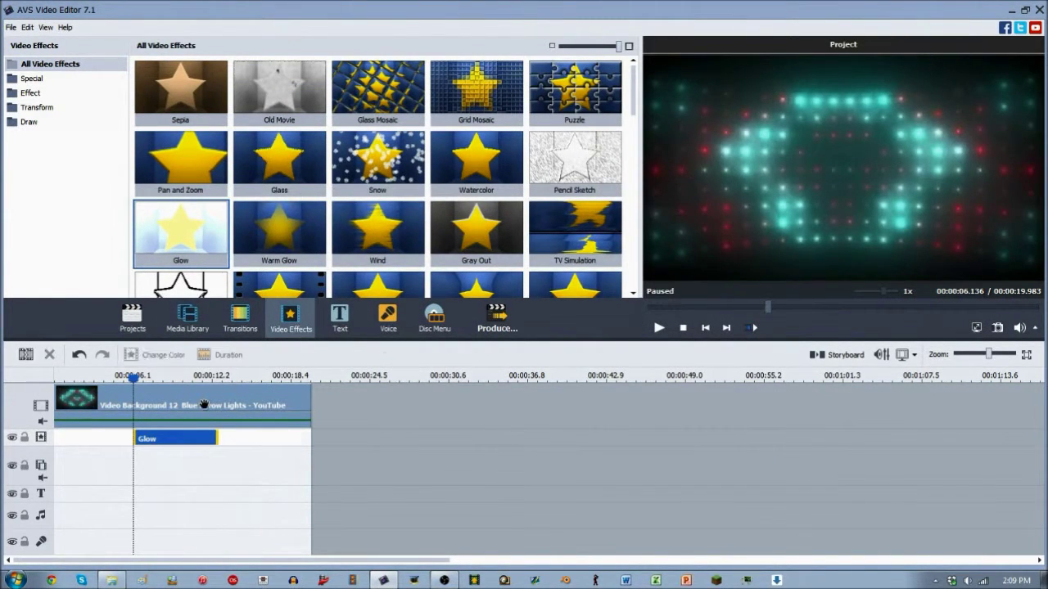
Replace the timeline with the Video Background 152 grunge clip followed by Video Background 260 Cool Mint.
key(Delete)
click(188, 319)
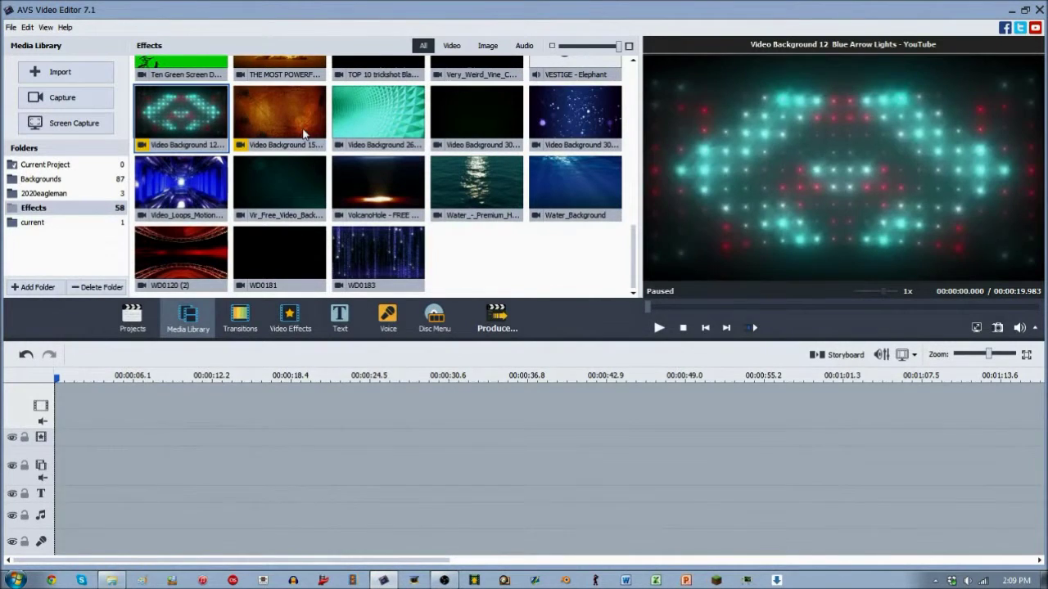
click(302, 141)
mouse_move(289, 134)
mouse_down()
mouse_move(182, 407)
mouse_move(177, 398)
mouse_up()
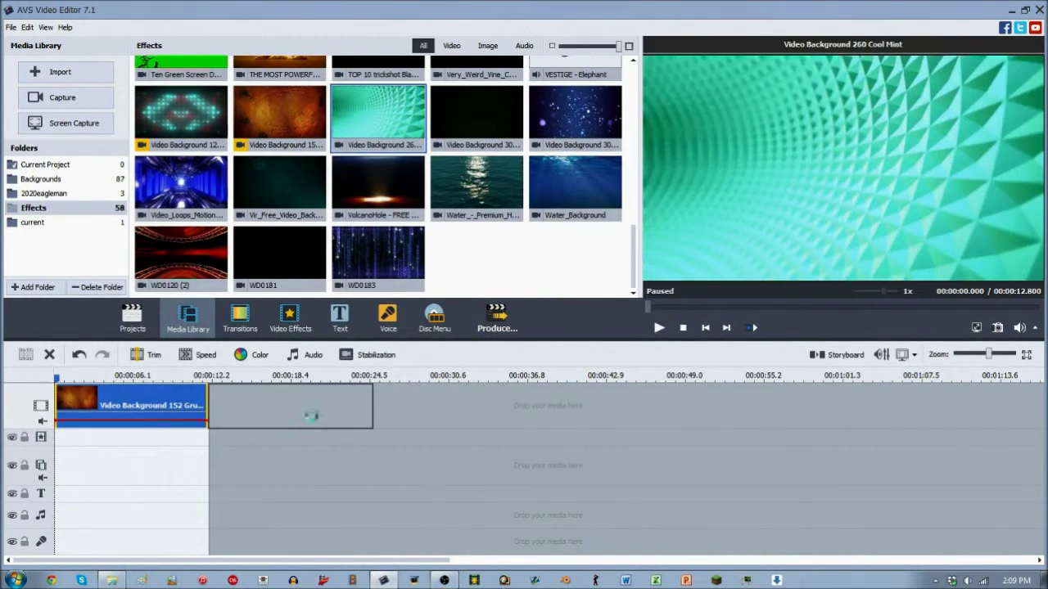
drag(377, 115, 313, 413)
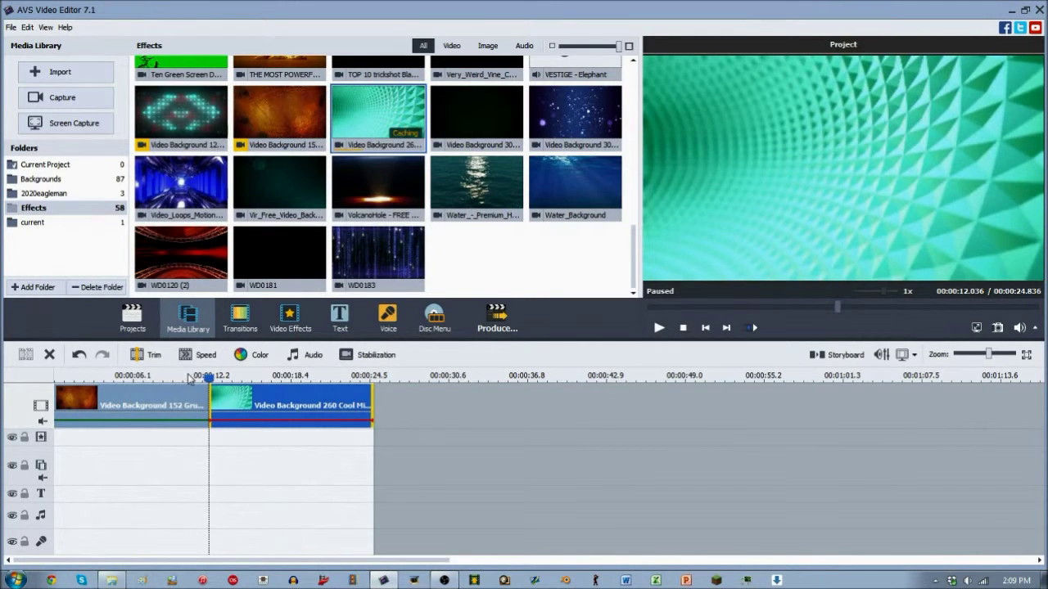
click(189, 375)
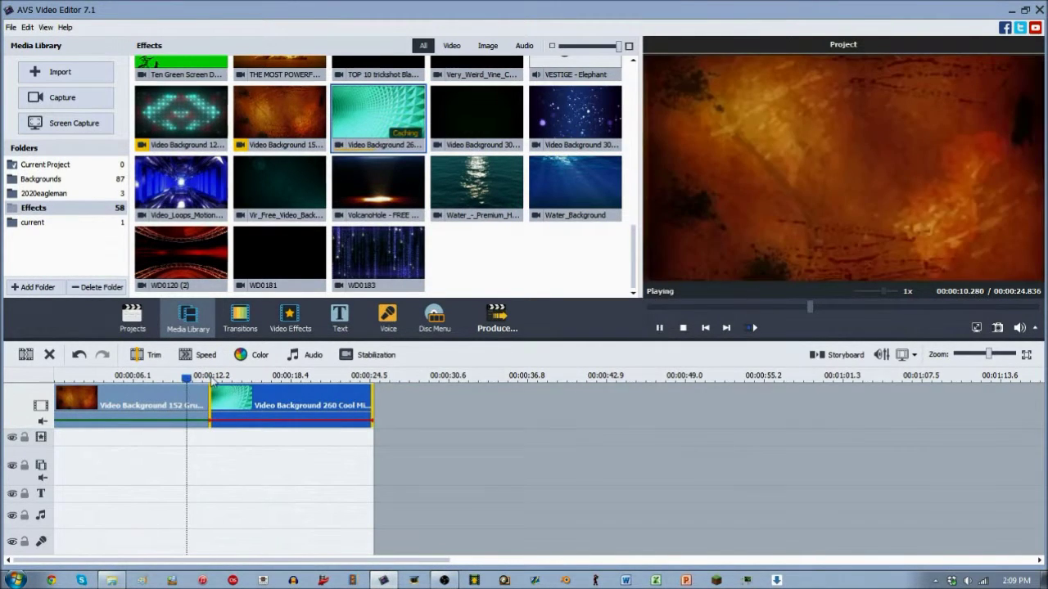
Add Glow to the effects track within the grunge clip and shift it earlier.
click(290, 319)
drag(180, 237, 190, 442)
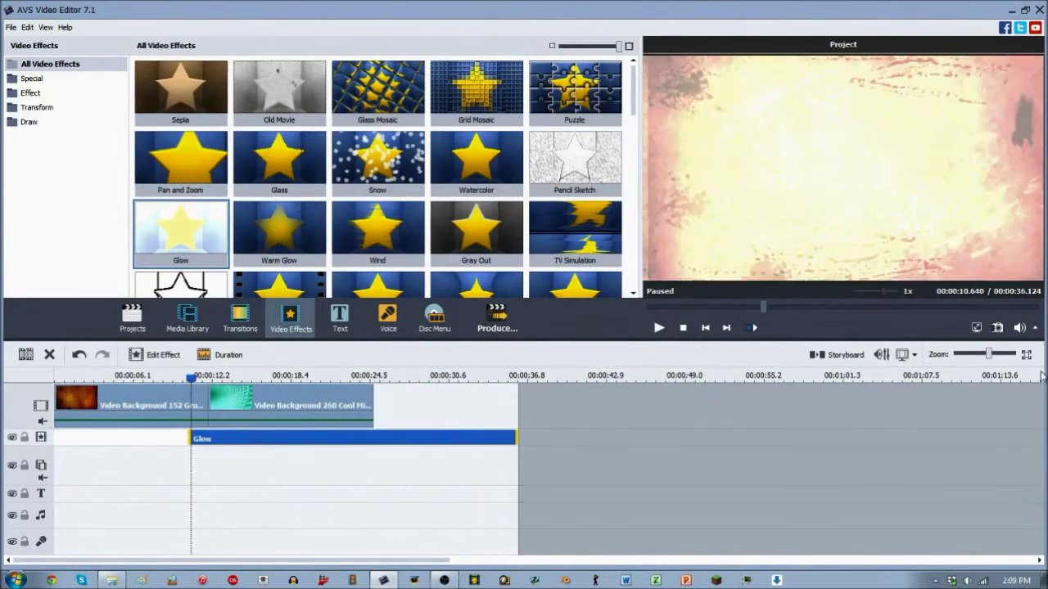
drag(989, 354, 1004, 360)
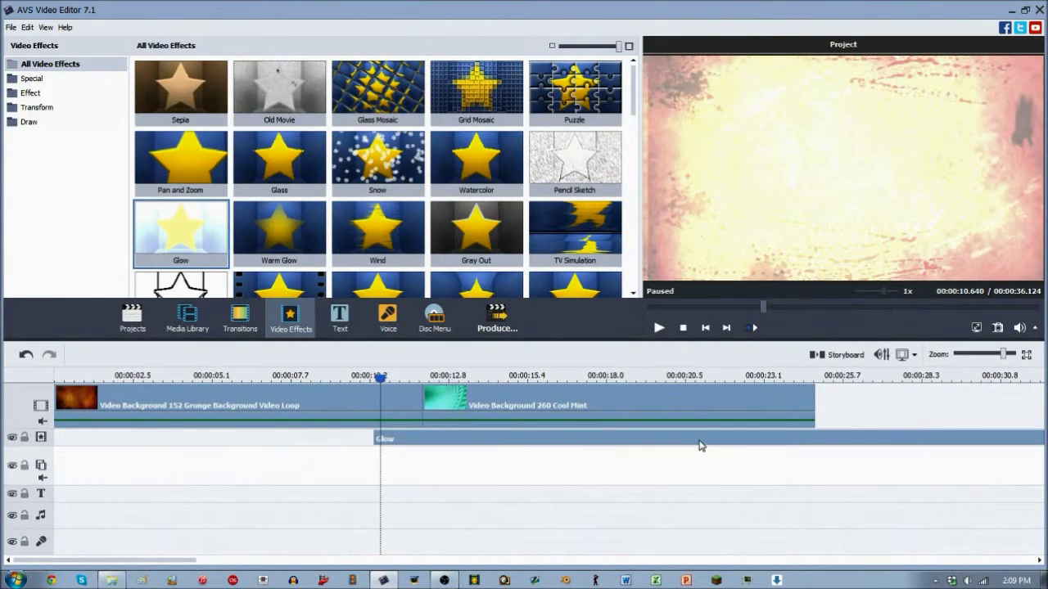
drag(524, 439, 344, 442)
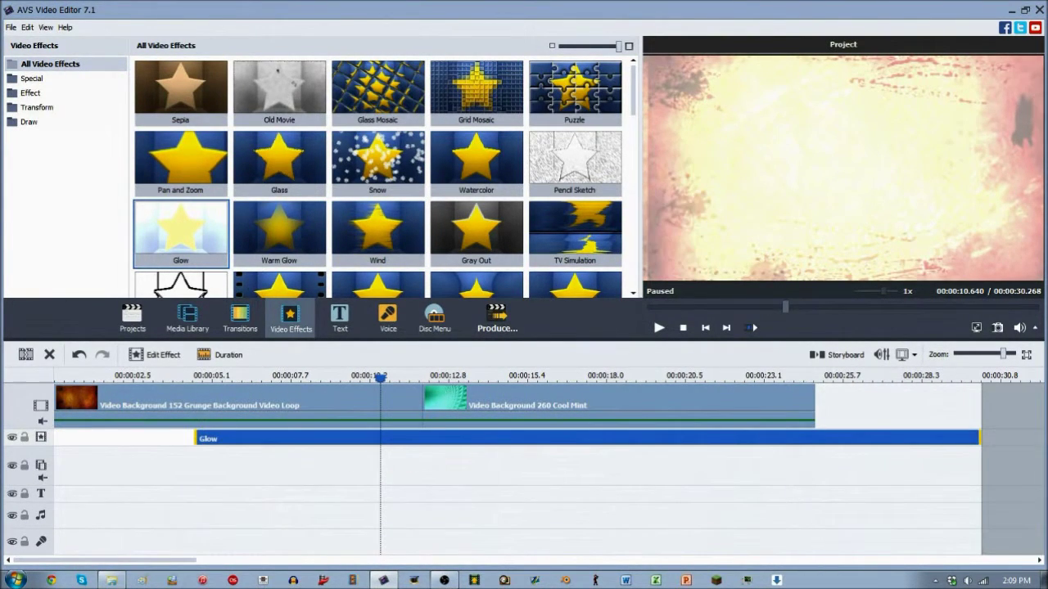
drag(440, 399, 456, 420)
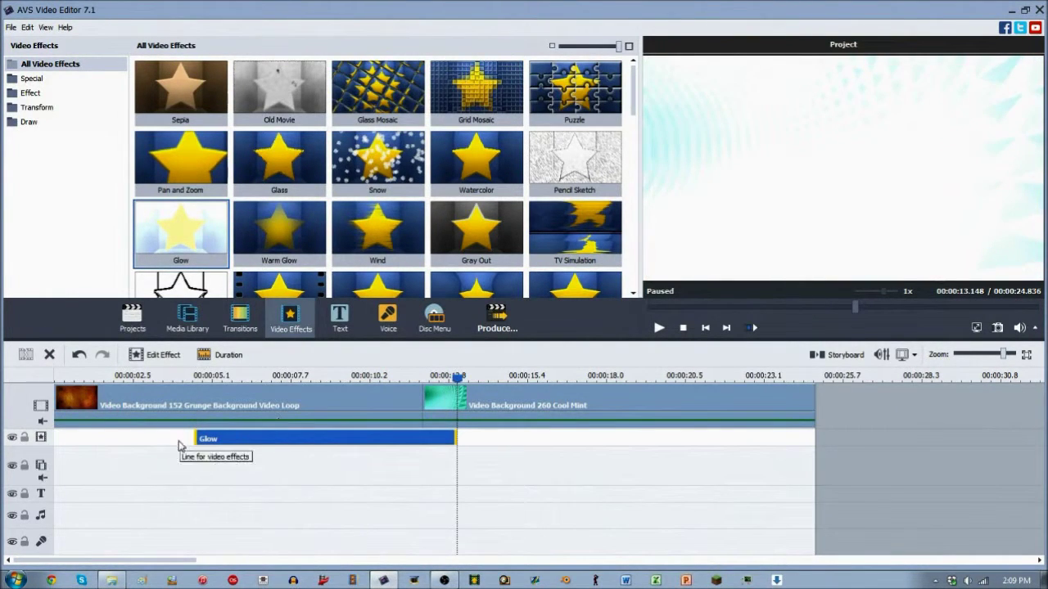
Trim Glow and position it at the grunge–Cool Mint junction, playing the transition back.
drag(194, 438, 401, 437)
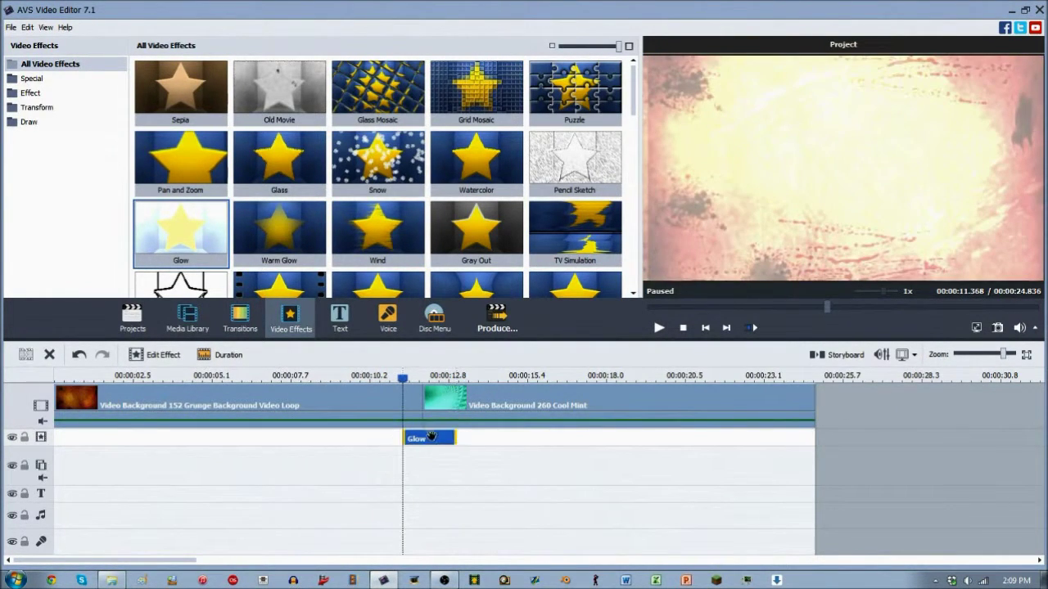
drag(431, 440, 425, 432)
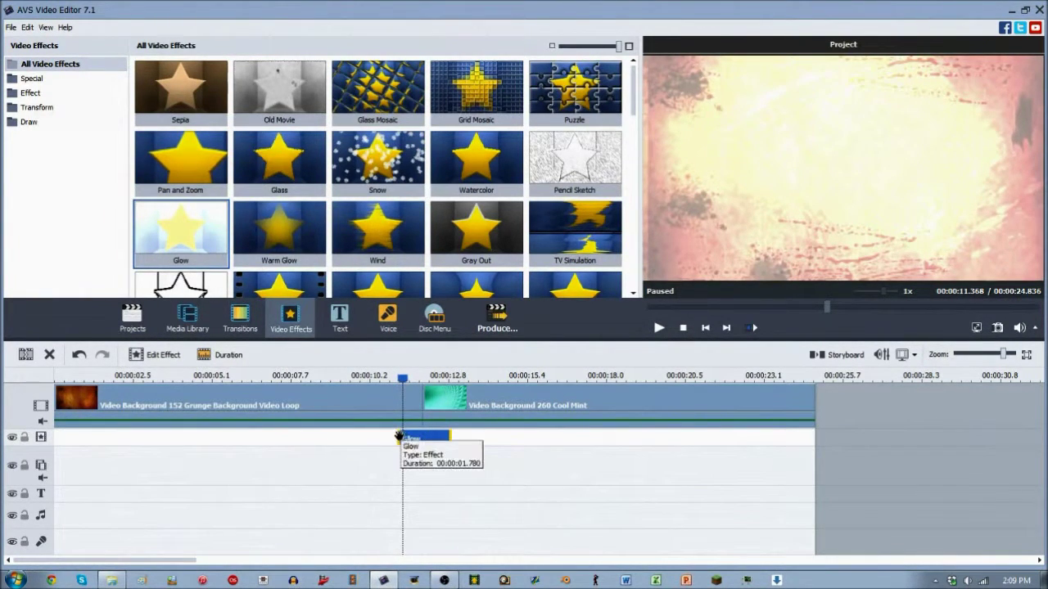
key(space)
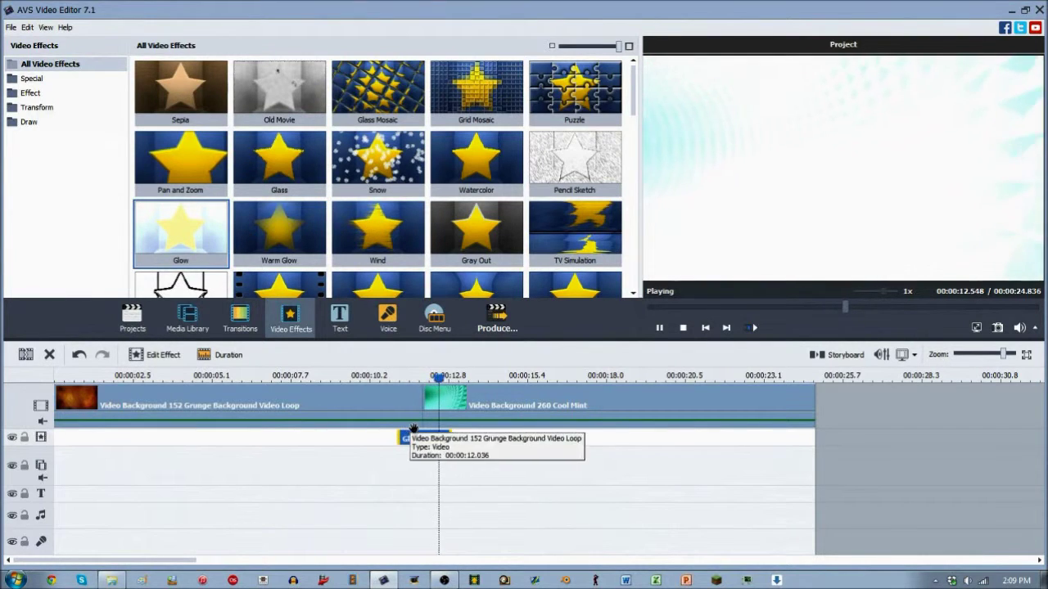
key(space)
drag(445, 439, 413, 442)
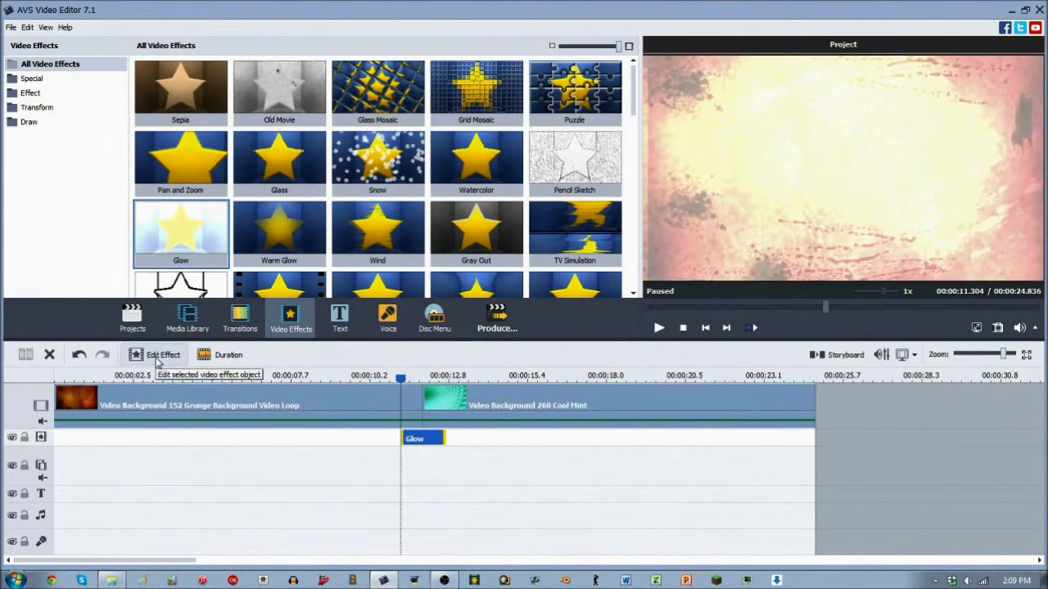
click(156, 354)
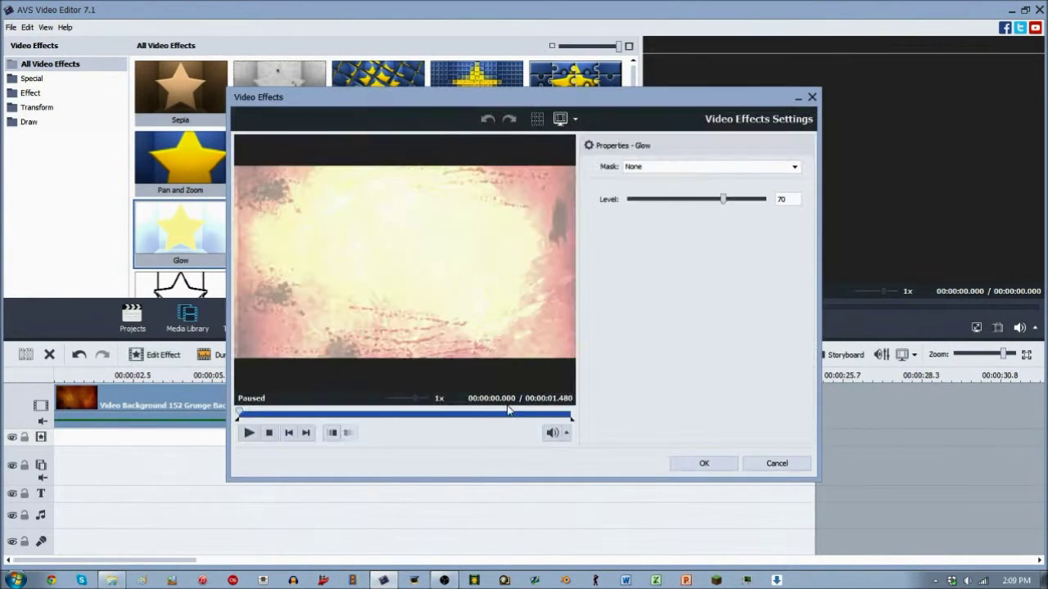
Raise the join's Glow level from 70 to 100, preview it, and confirm.
drag(728, 205, 784, 205)
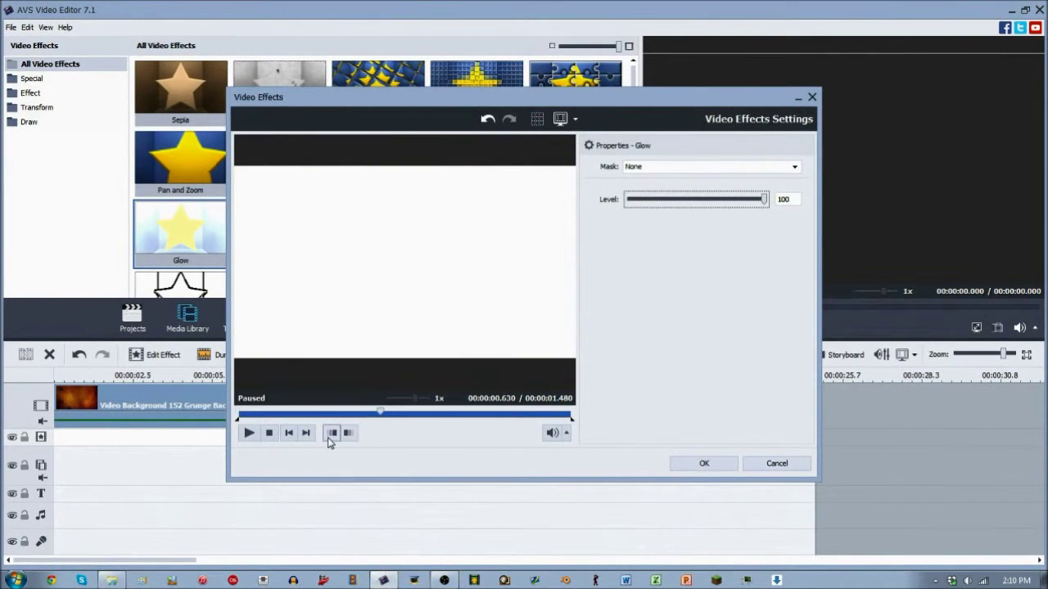
click(378, 416)
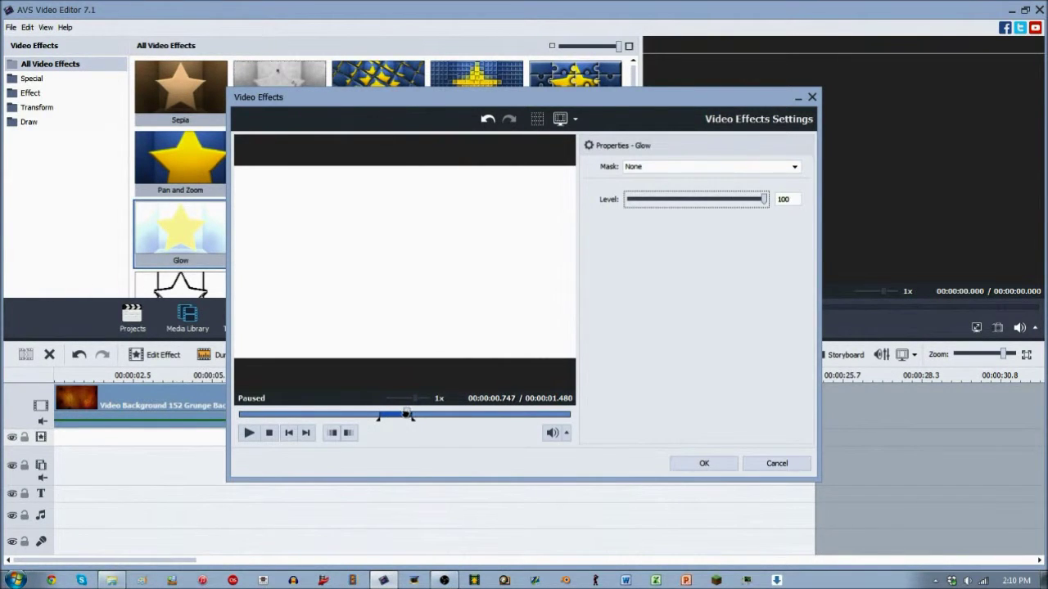
mouse_move(352, 417)
mouse_down()
mouse_move(185, 426)
mouse_move(388, 404)
mouse_move(547, 405)
mouse_up()
click(716, 467)
key(space)
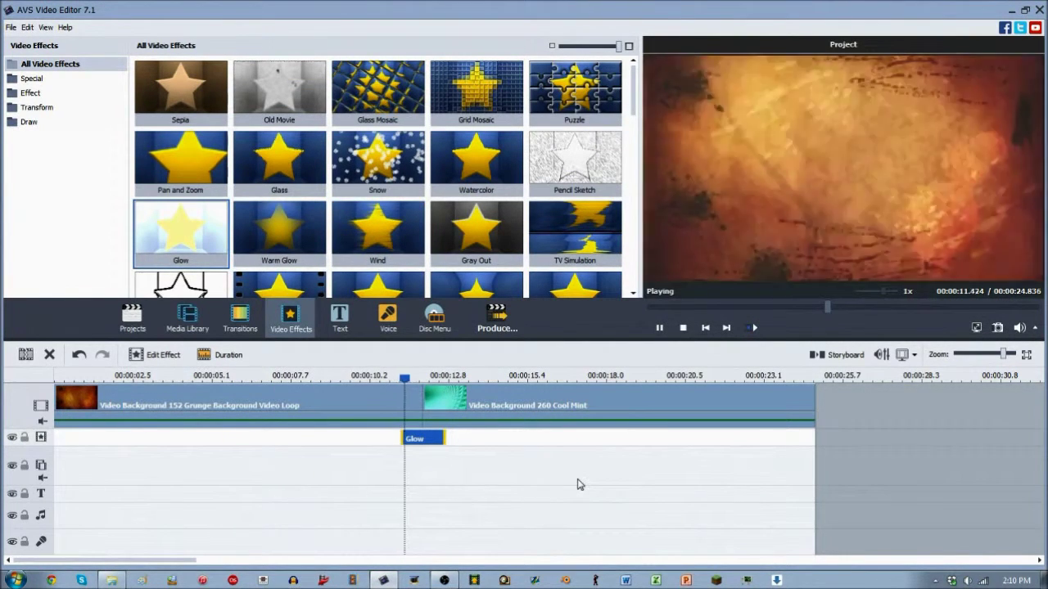
click(344, 375)
key(space)
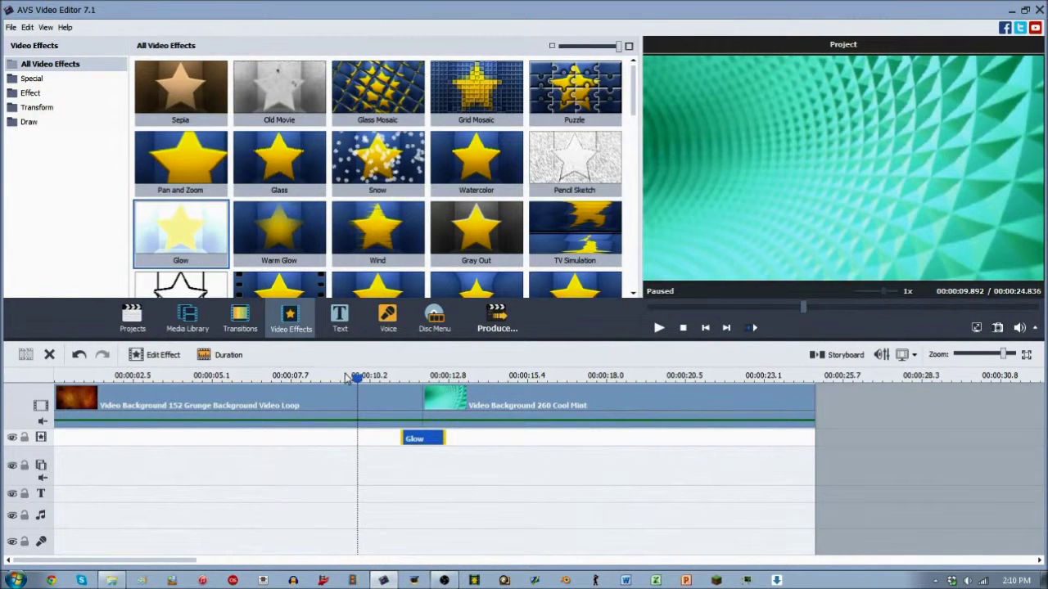
key(space)
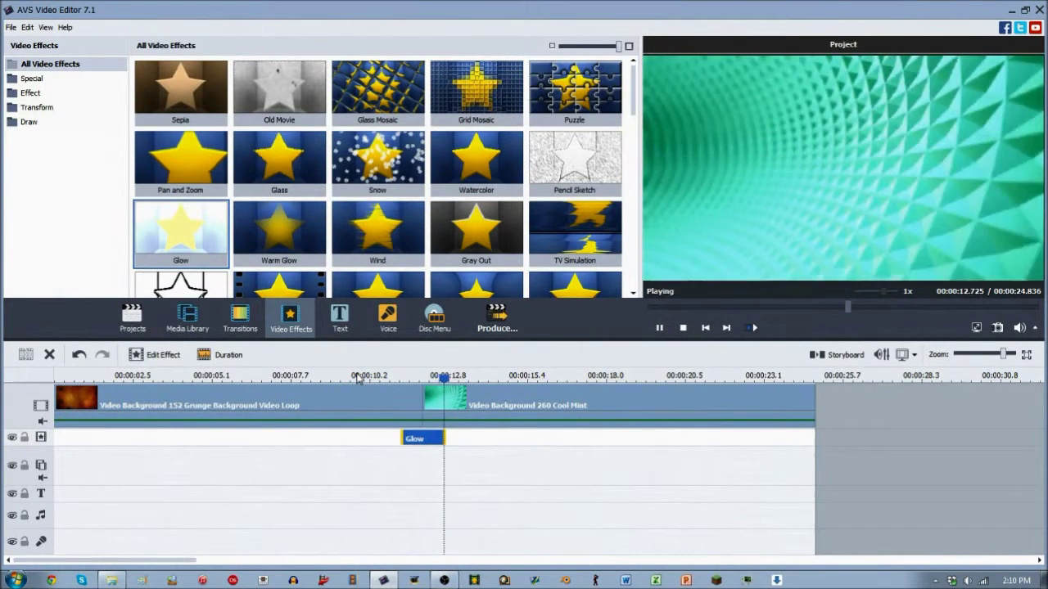
key(space)
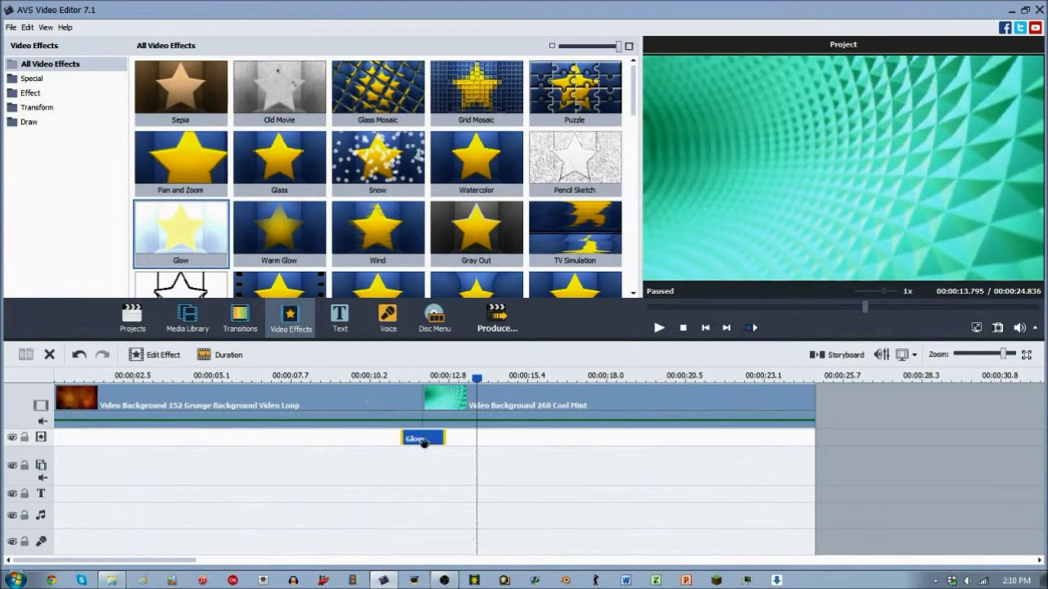
click(1010, 354)
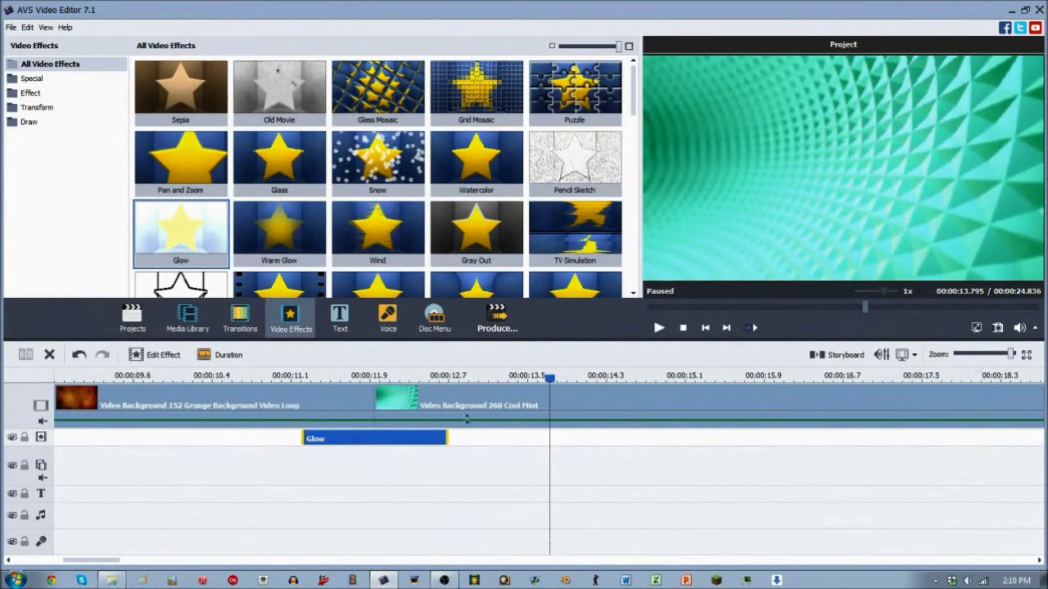
Trim both ends of the Glow bar inward and play the shortened flash.
click(449, 437)
drag(450, 438, 402, 438)
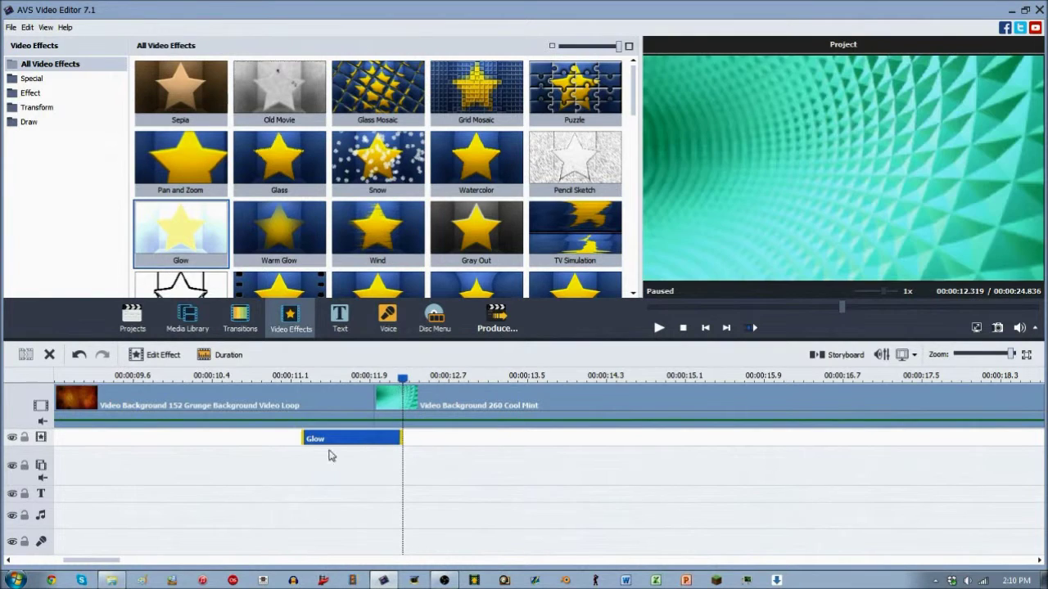
click(311, 439)
drag(311, 440, 353, 439)
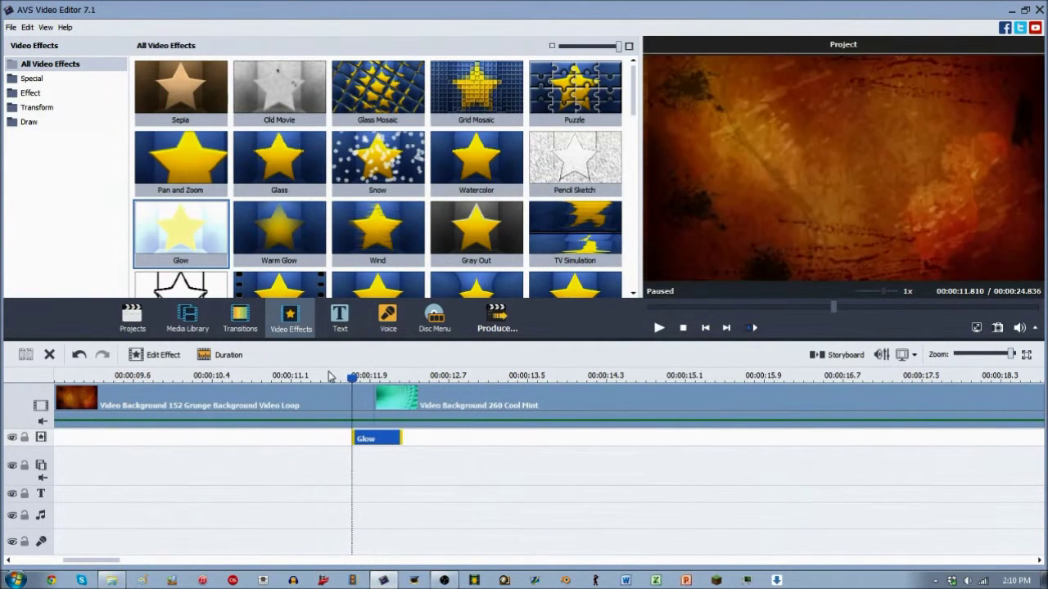
key(space)
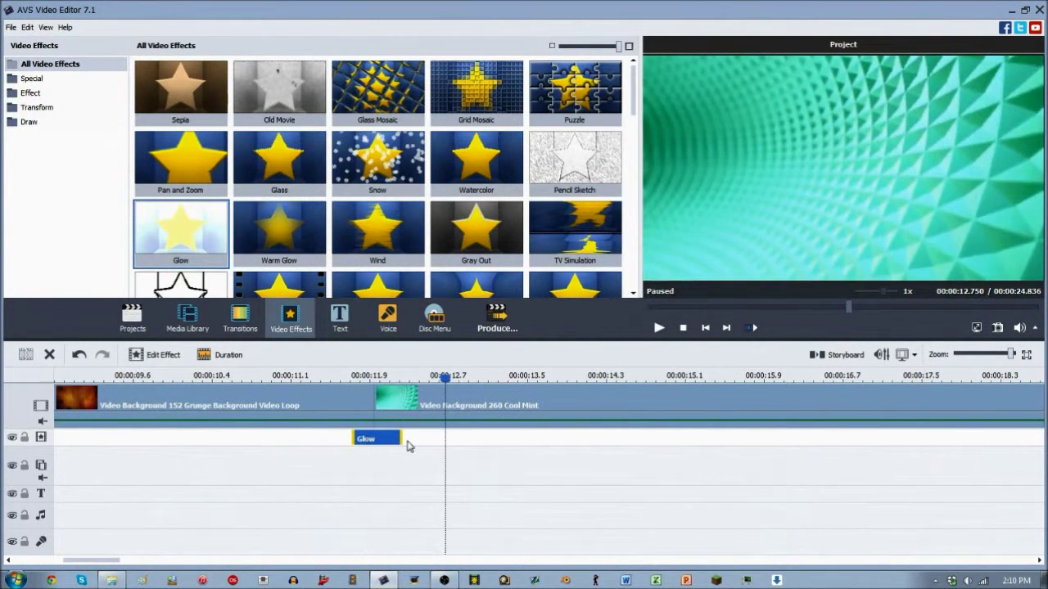
Shift the short Glow across the cut into Cool Mint and replay the flash.
drag(402, 440, 360, 439)
key(space)
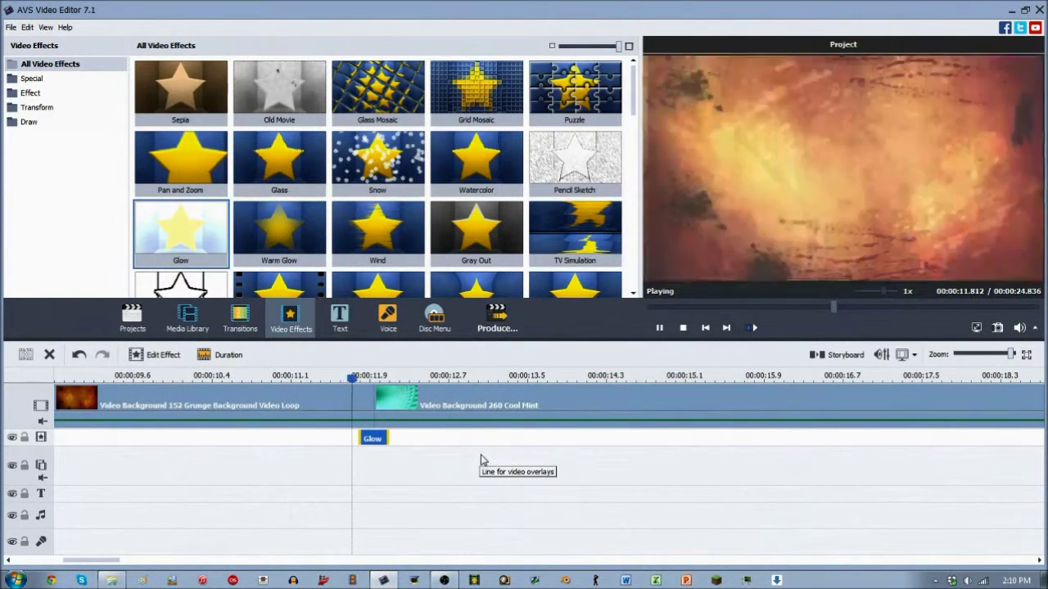
key(space)
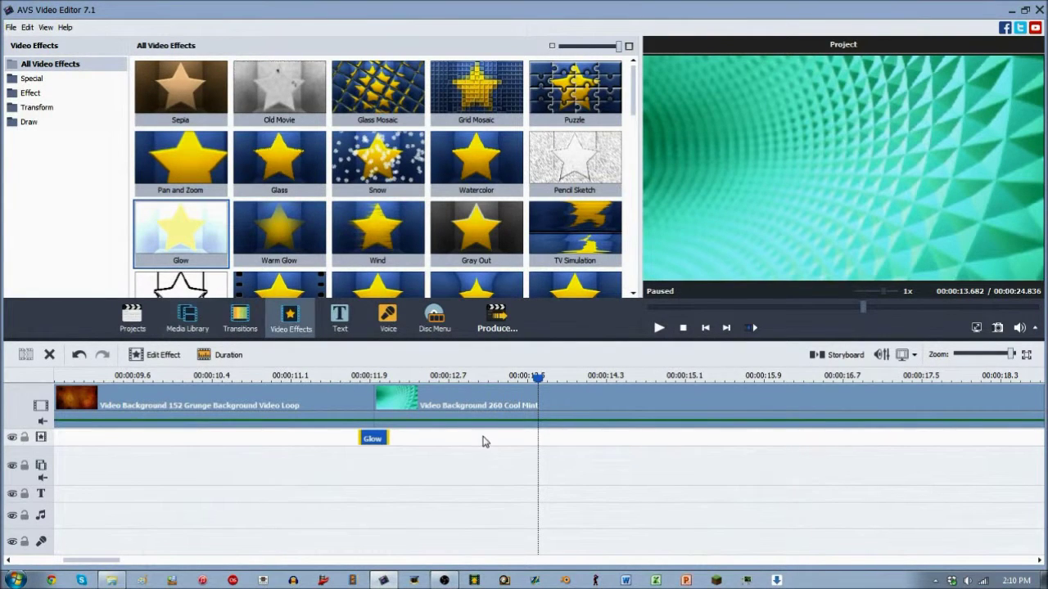
click(347, 382)
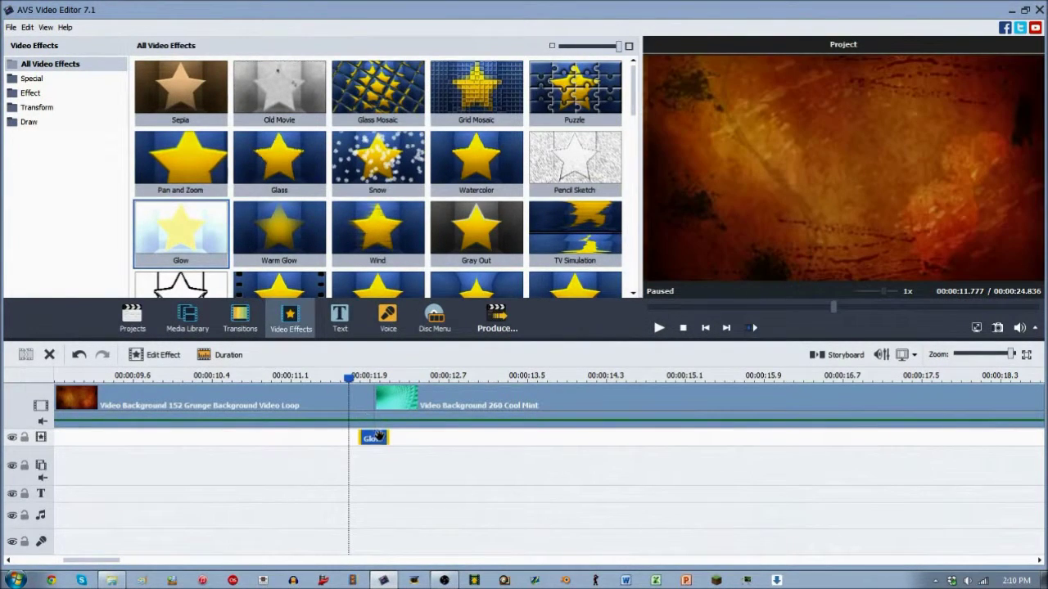
key(space)
key(space)
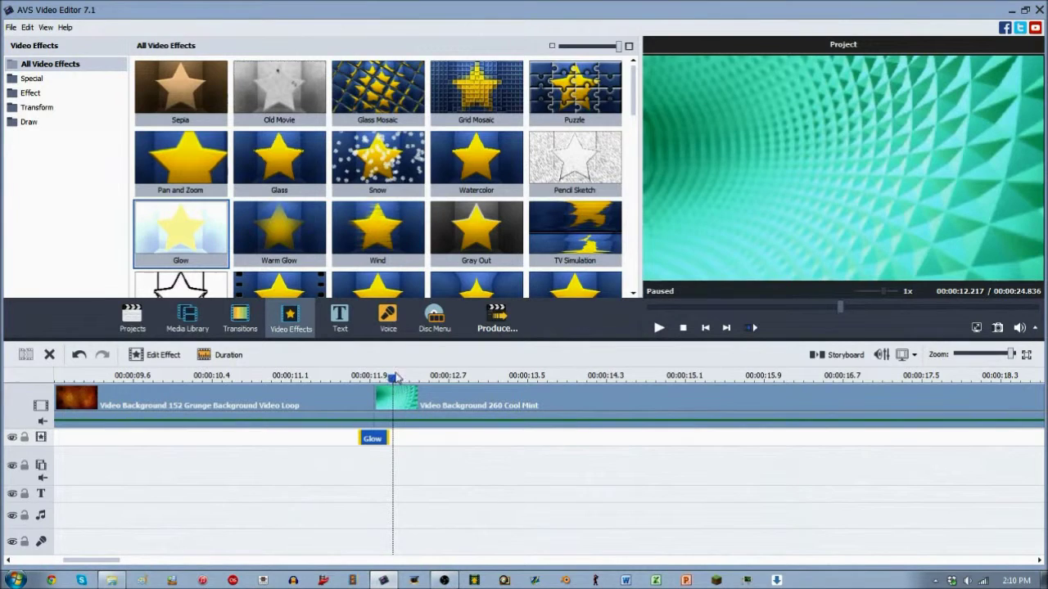
drag(396, 382, 374, 378)
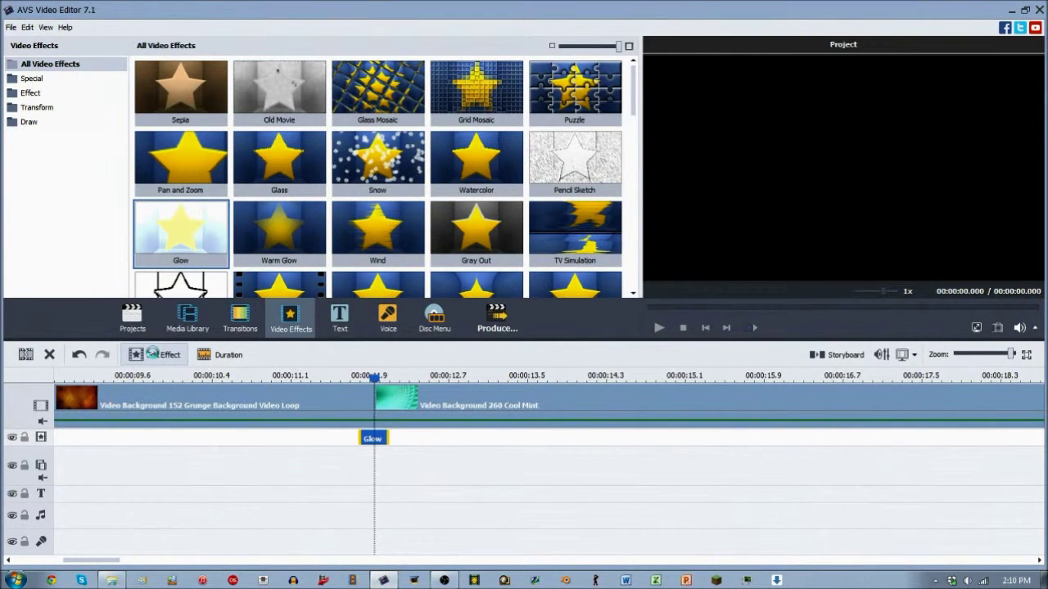
Set the Glow mask to Ellipse and replay the oval flash from just before the join.
click(152, 354)
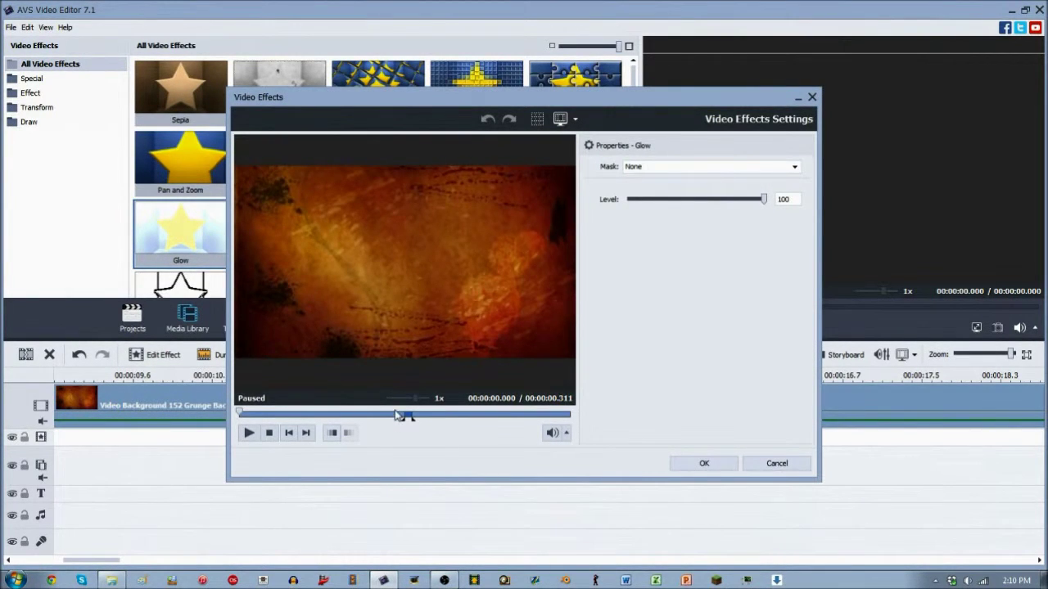
click(712, 166)
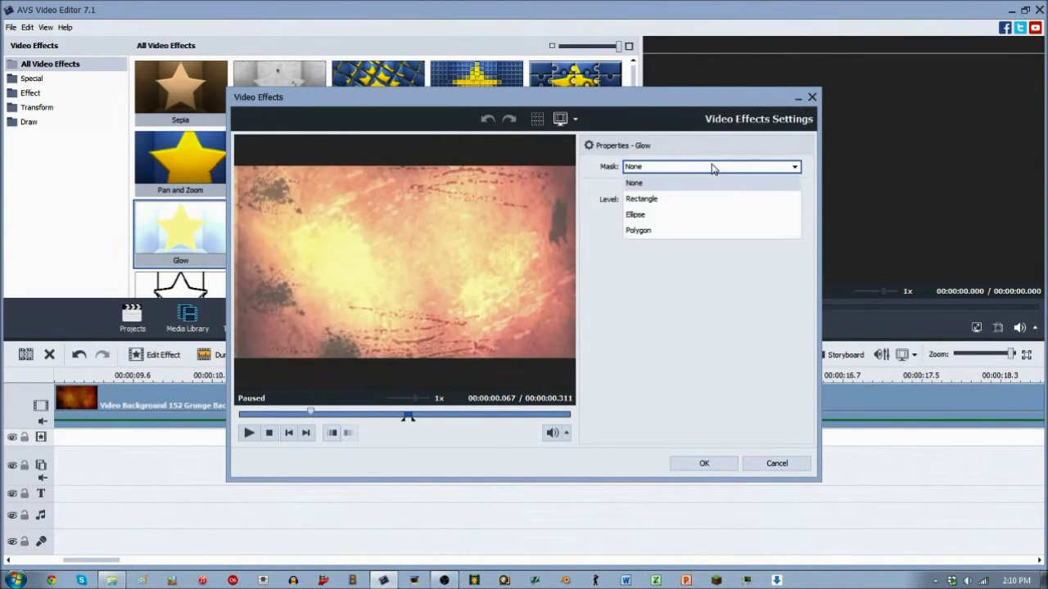
click(675, 214)
click(705, 464)
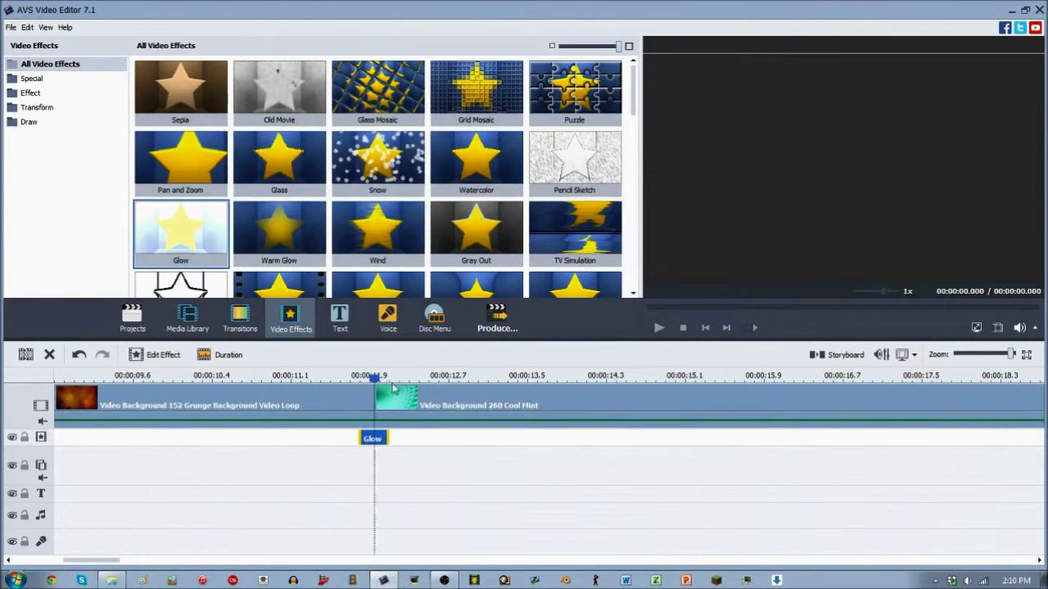
click(345, 378)
key(space)
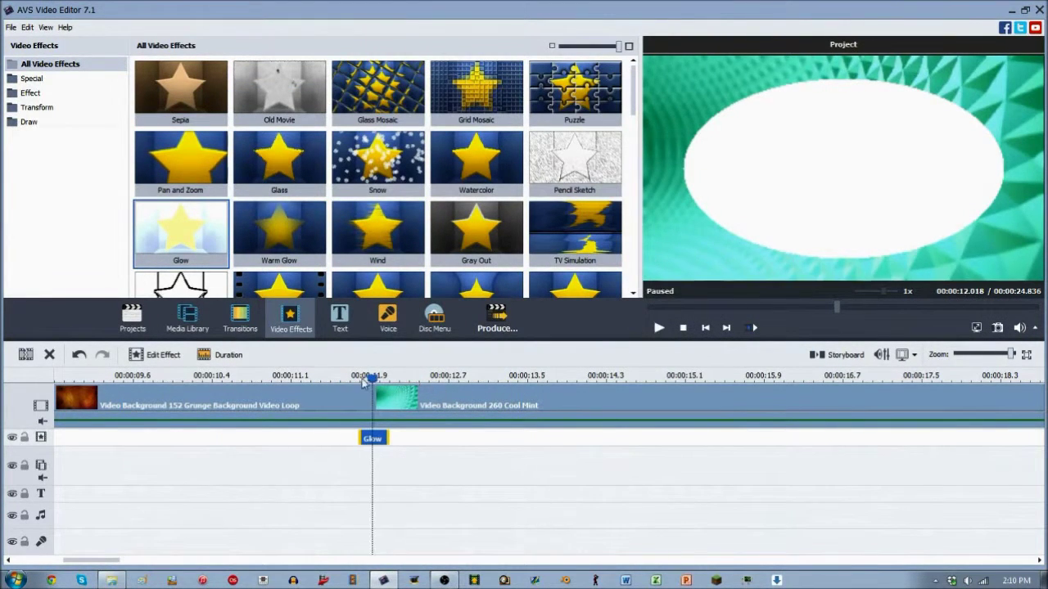
key(space)
key(space)
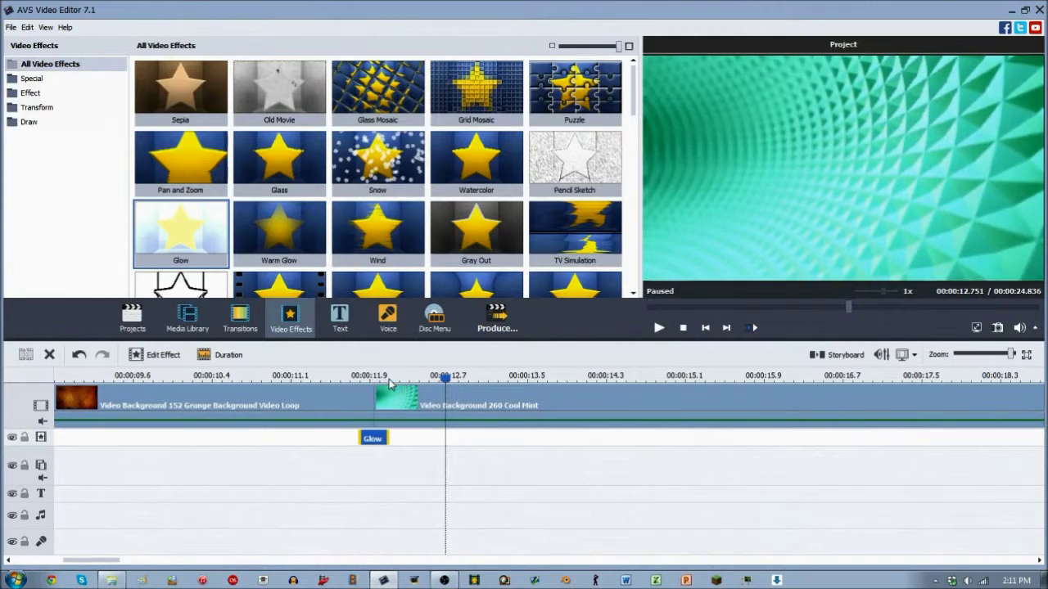
scroll(635, 90, down, 2)
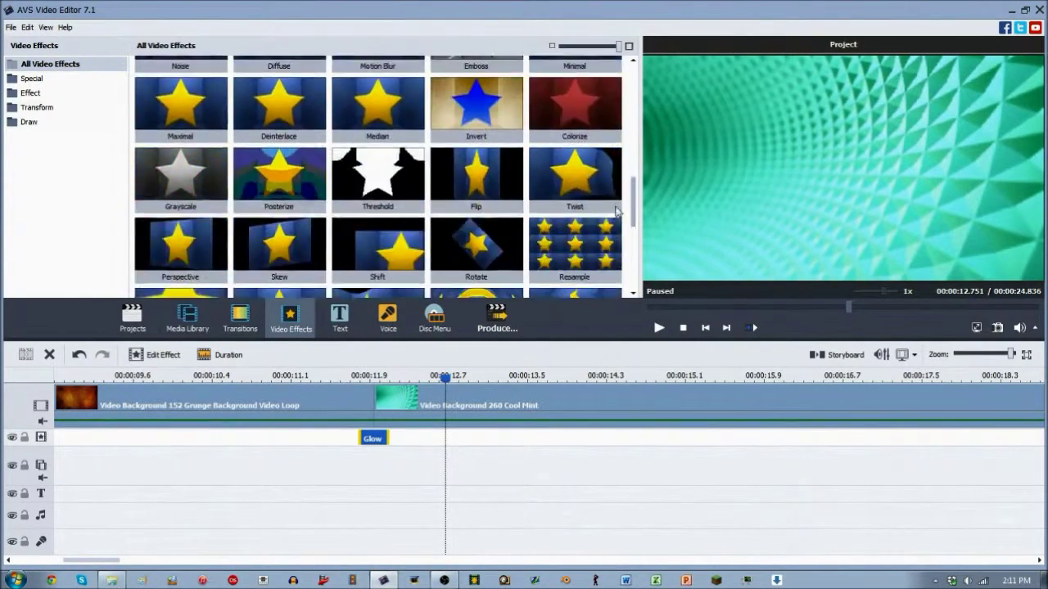
scroll(634, 90, down, 2)
scroll(625, 73, up, 5)
scroll(624, 73, down, 2)
scroll(624, 73, up, 3)
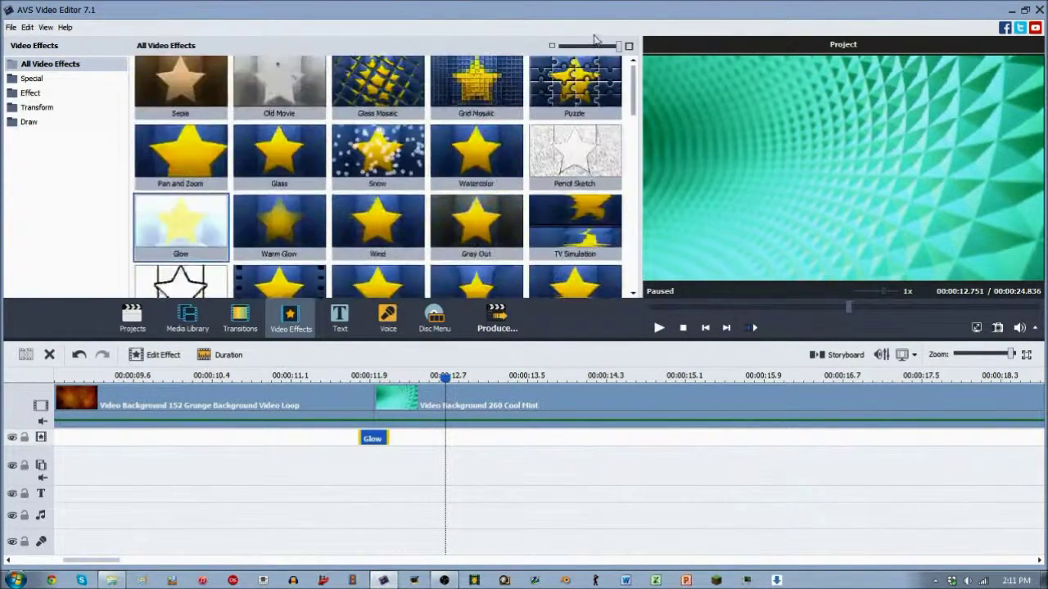
click(361, 401)
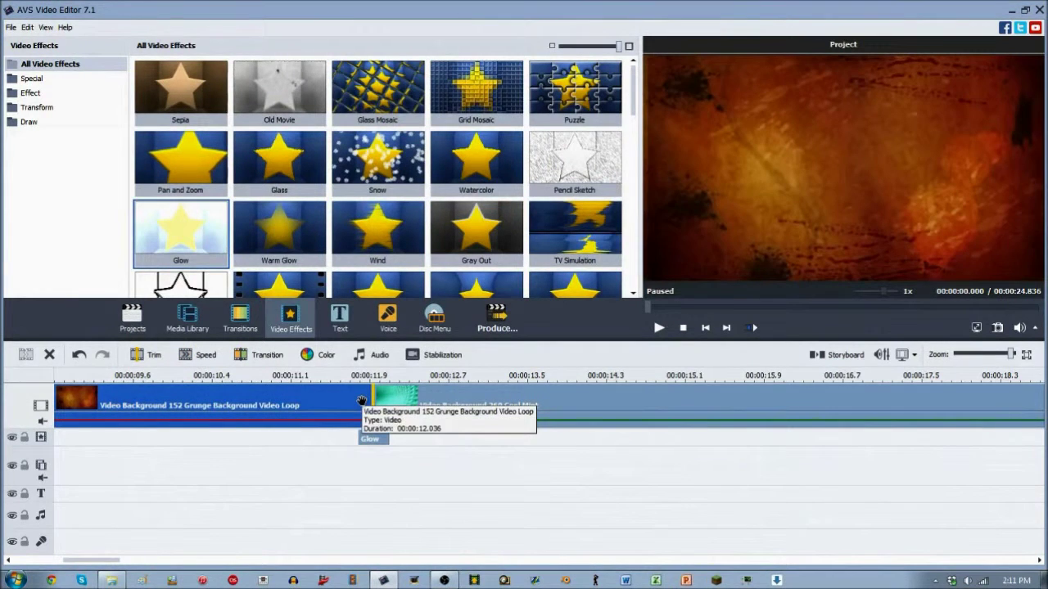